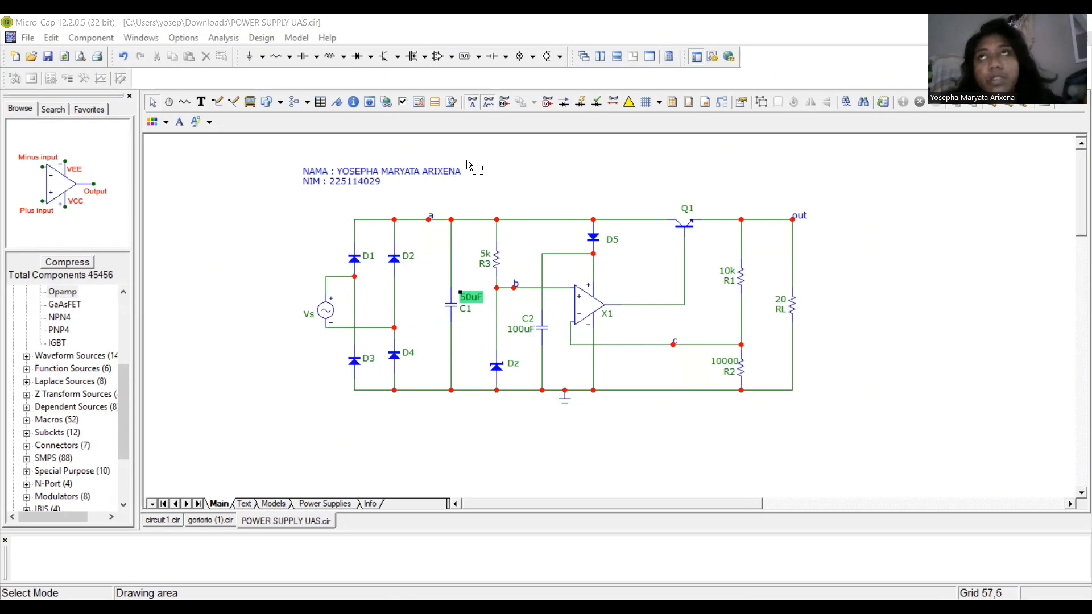
Step: Set the capacitance of C1 to 1000uF
double_click(470, 300)
click(468, 297)
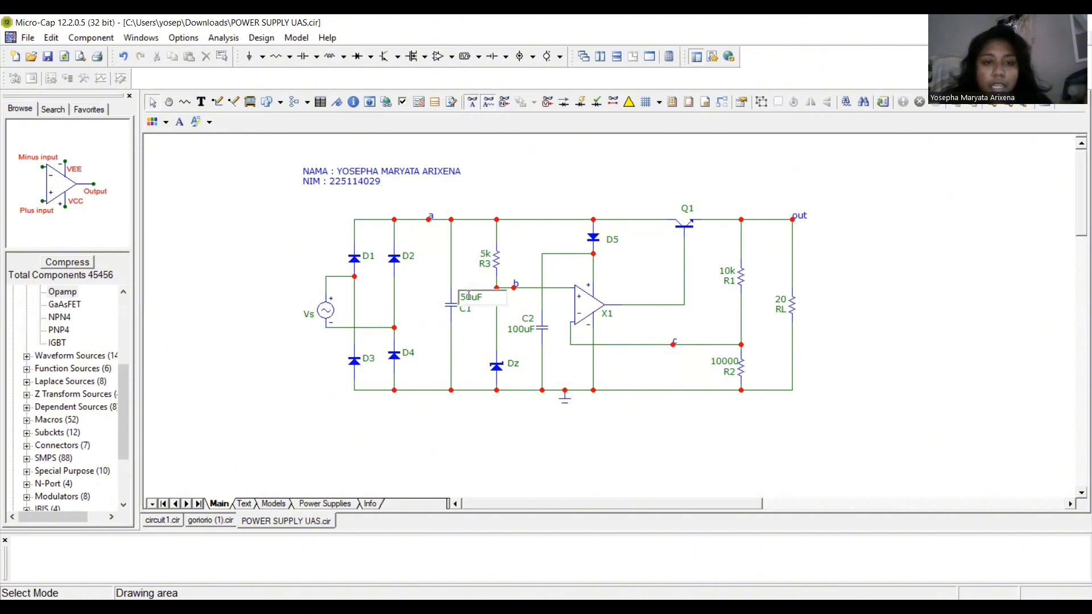
key(BackSpace)
key(BackSpace)
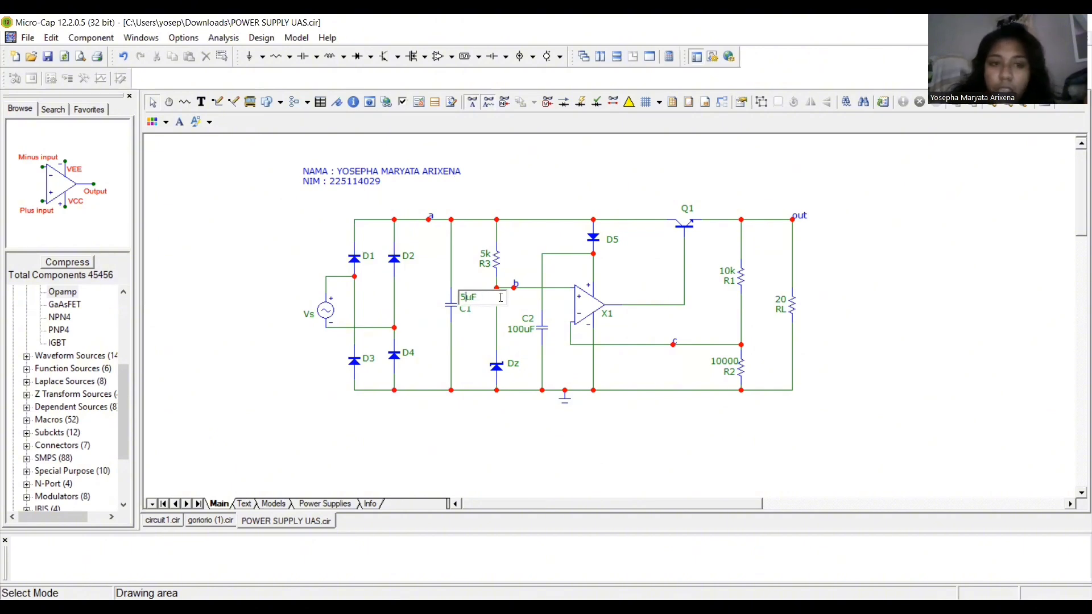
text(1000)
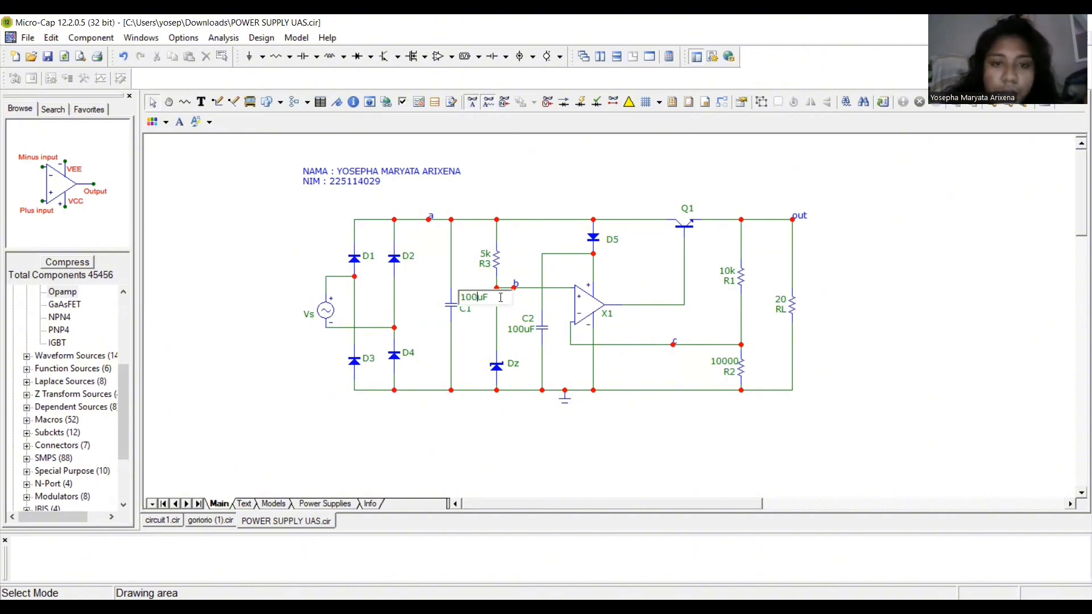
key(Return)
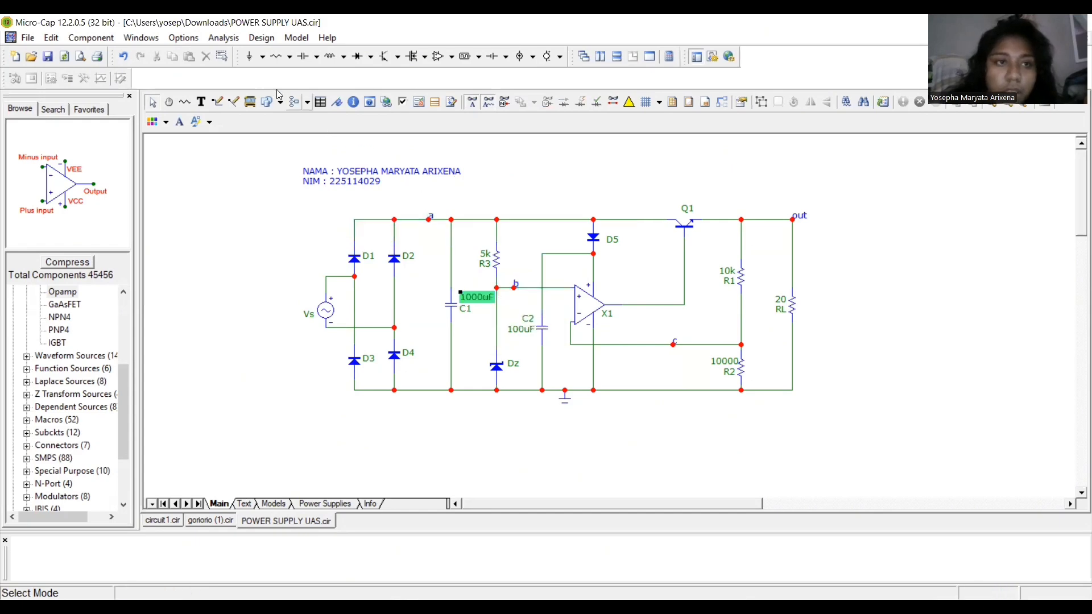
Step: Run a transient analysis of the power supply circuit with the existing 200m run time and limits
click(222, 38)
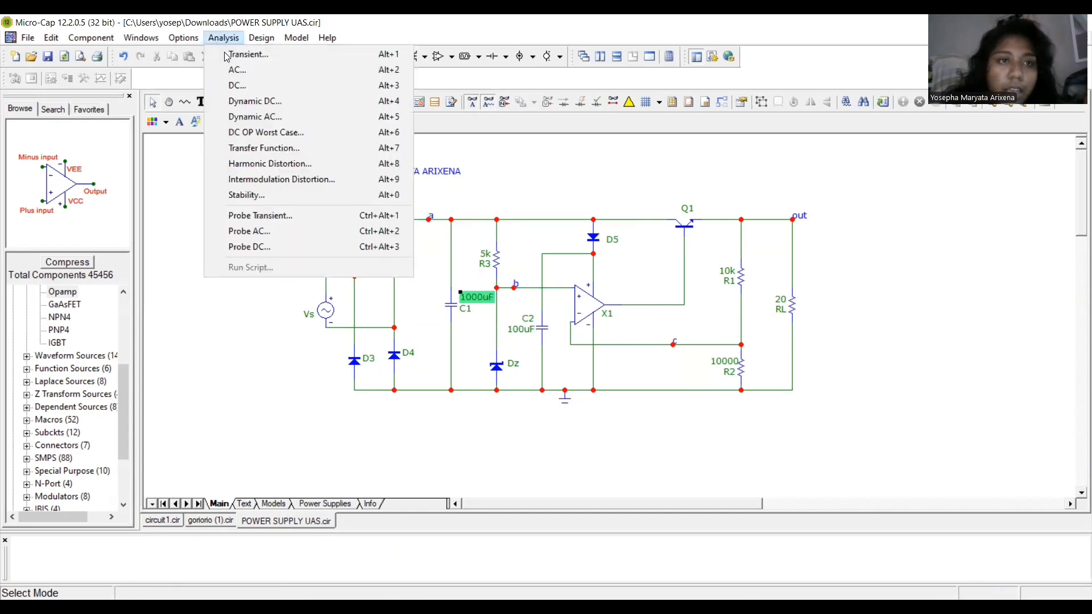
key(alt+1)
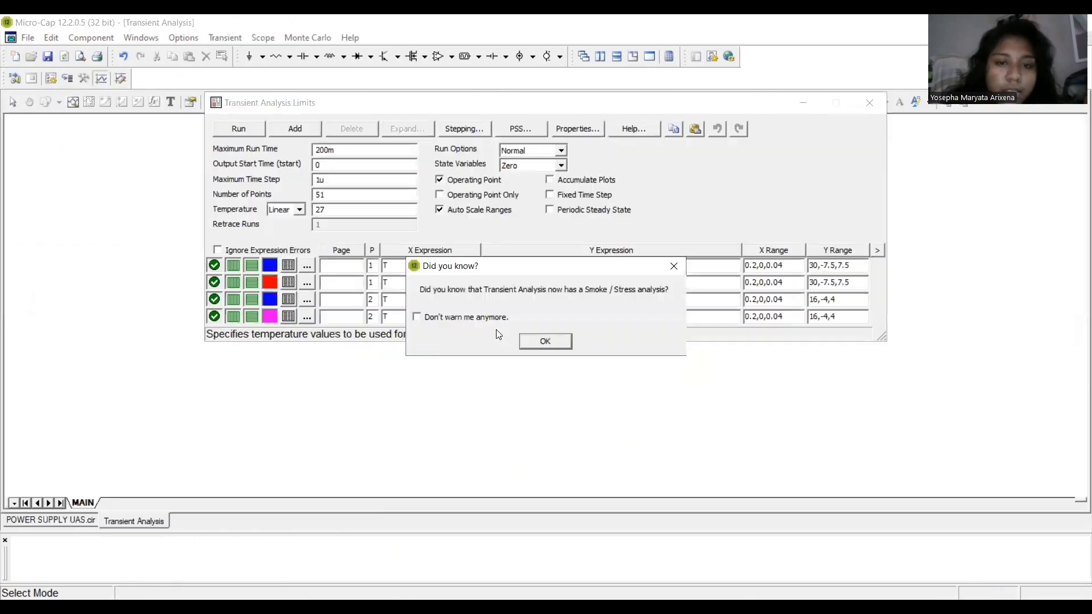
click(528, 340)
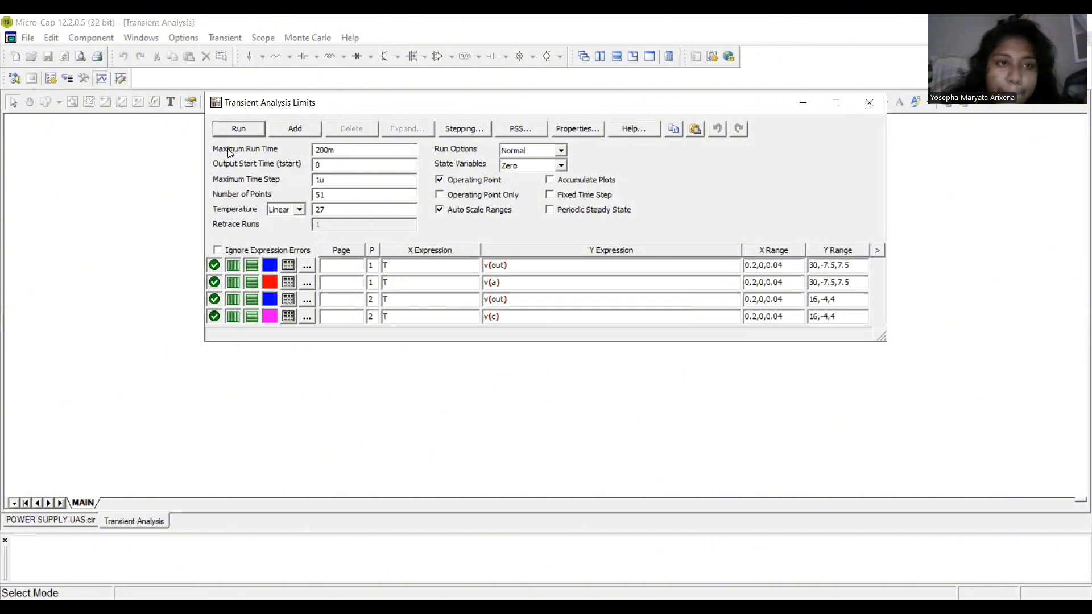
click(231, 131)
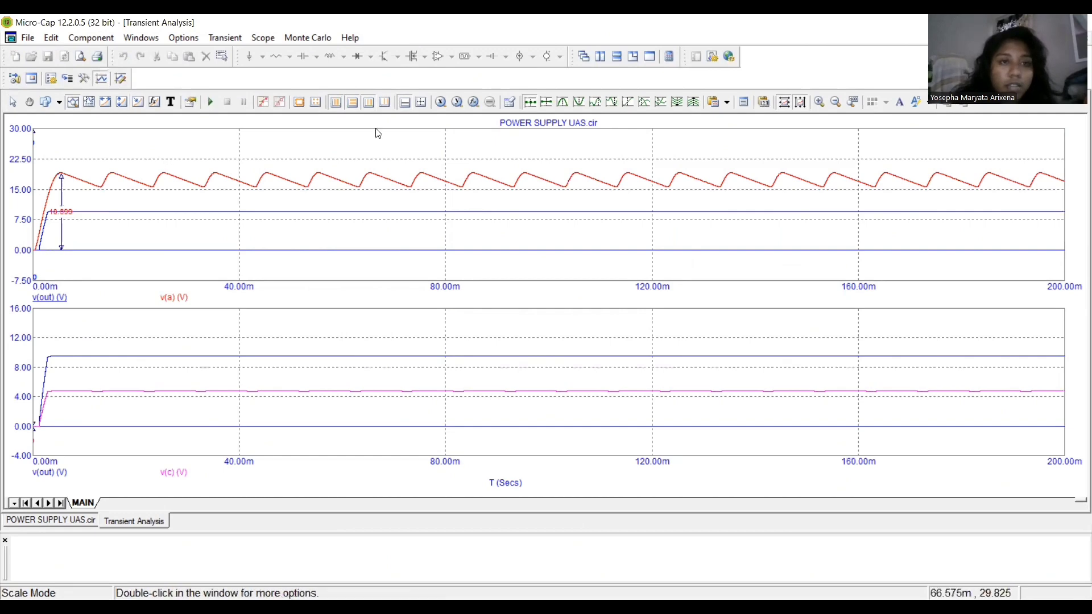
Step: Add a vertical tag from the first trough of the v(a) ripple to the zero line, and return to the schematic
click(562, 102)
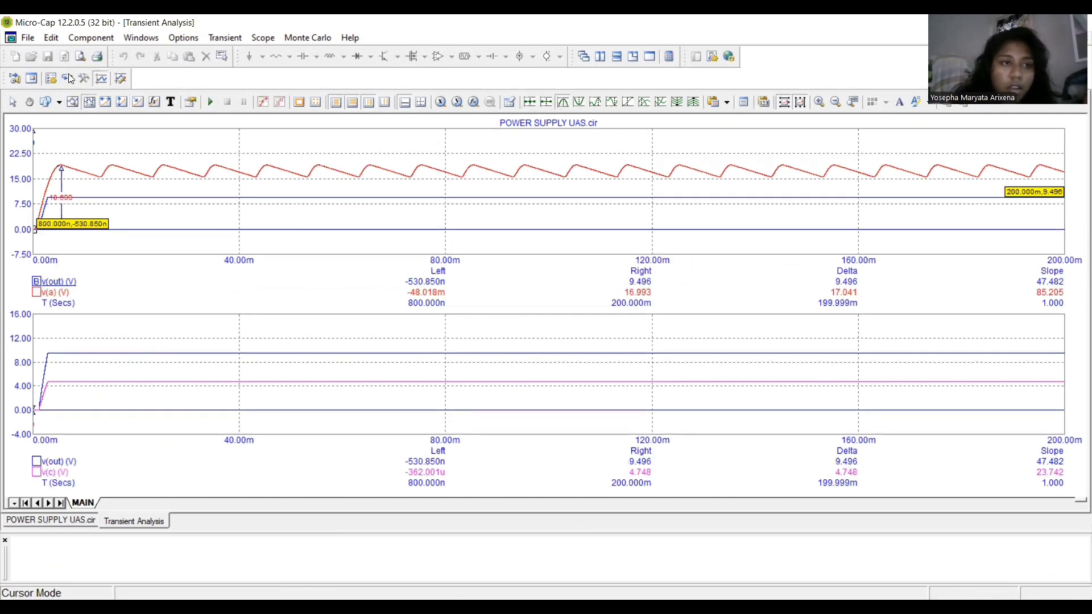
click(123, 104)
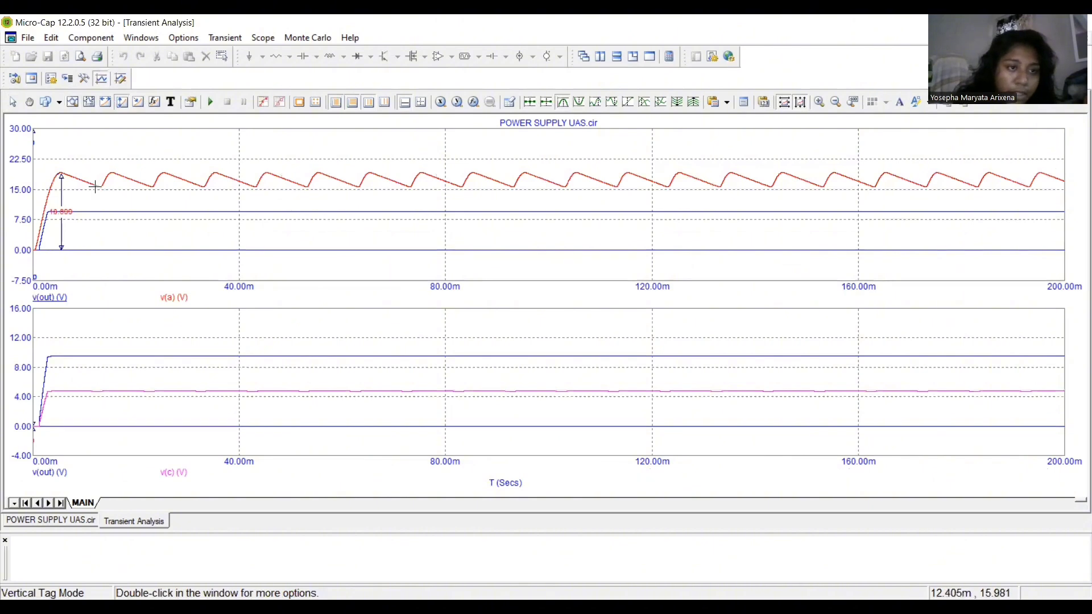
drag(95, 186, 93, 283)
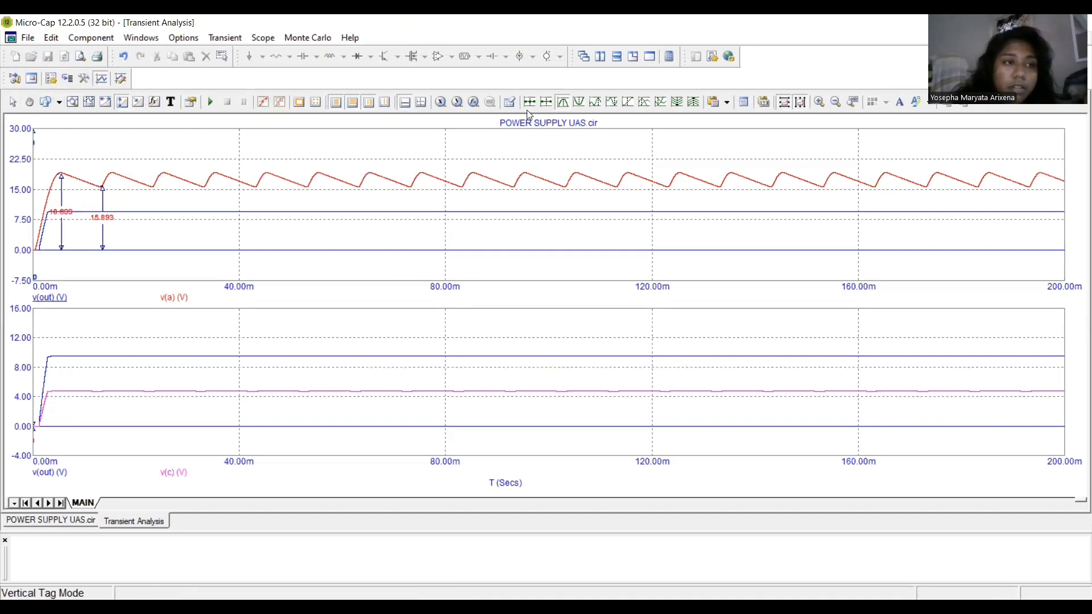
click(14, 103)
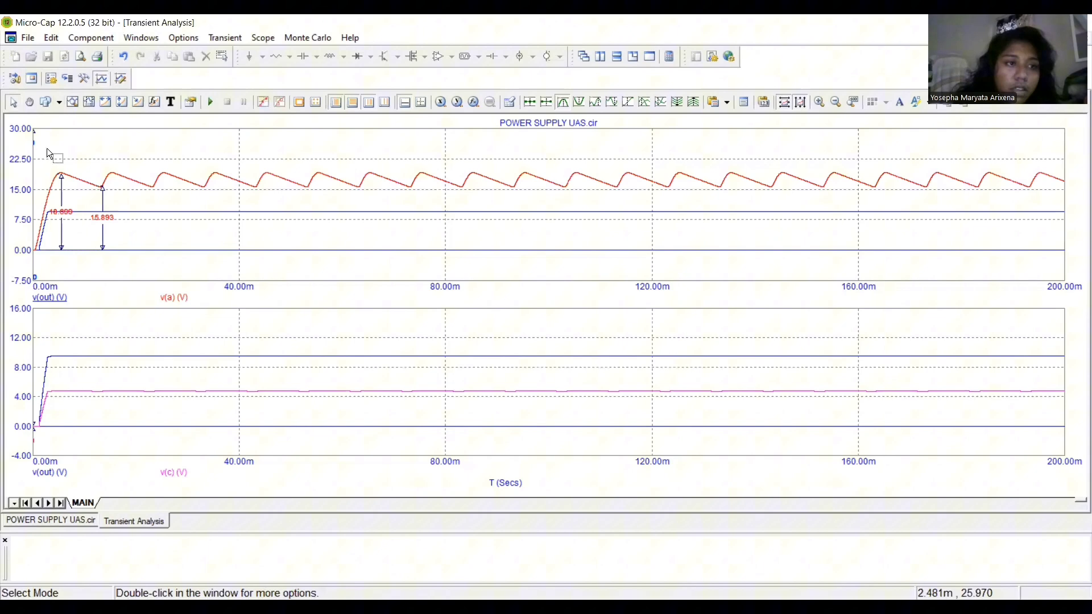
click(63, 175)
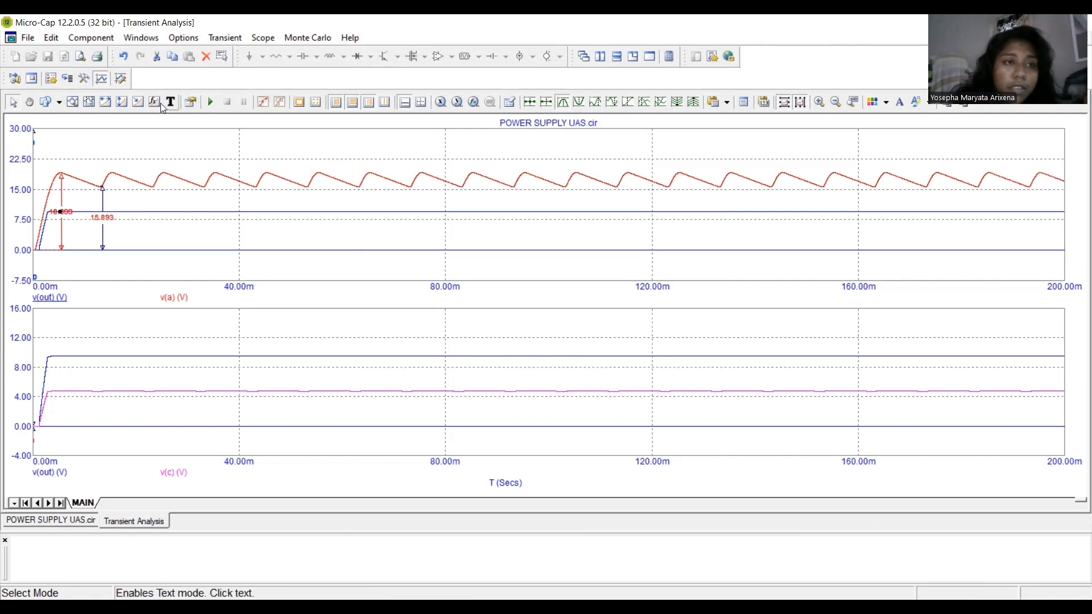
click(126, 100)
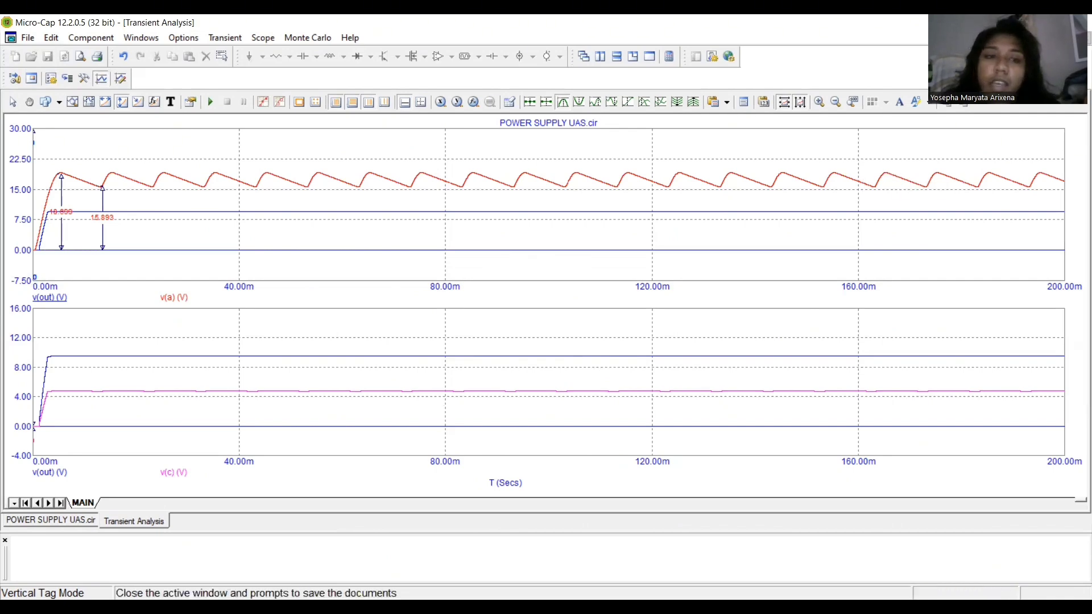
key(F3)
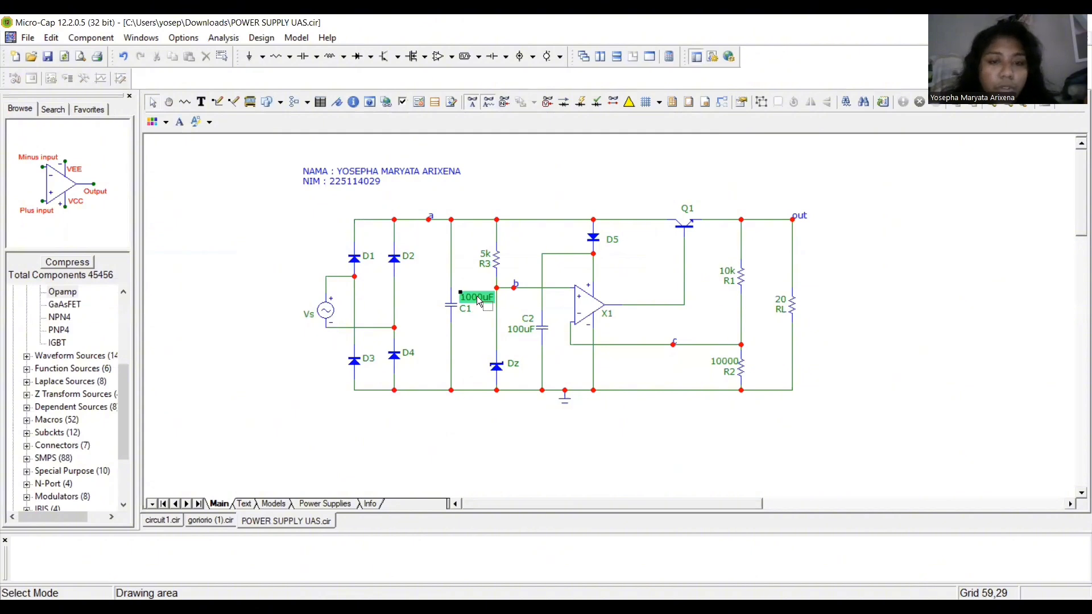
Step: Change the capacitance of C1 to 330uF in its component properties
right_click(490, 297)
click(461, 404)
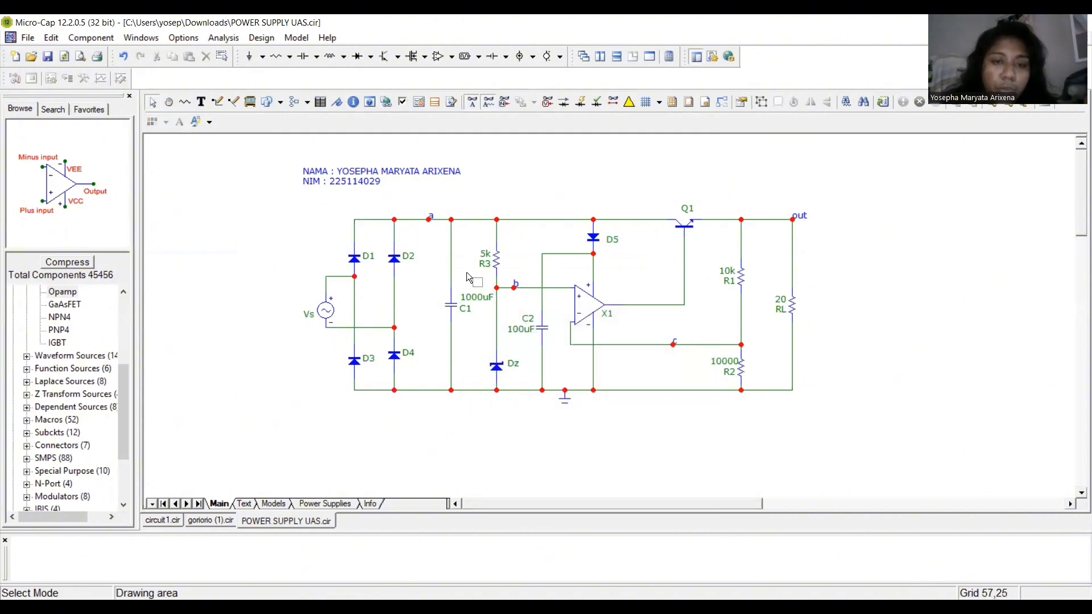
click(466, 306)
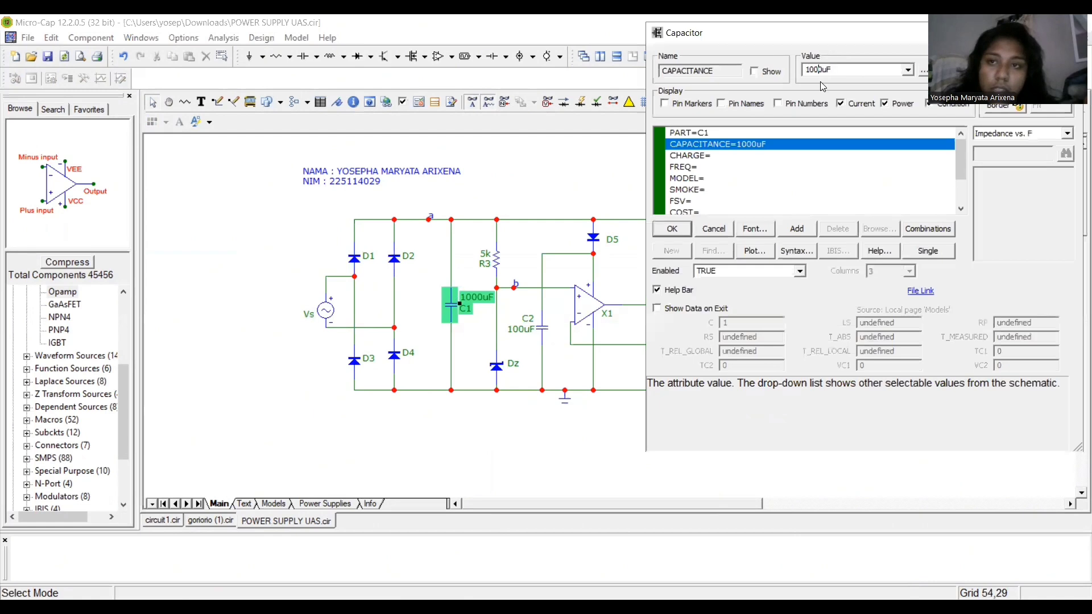
key(BackSpace)
key(BackSpace)
key(BackSpace)
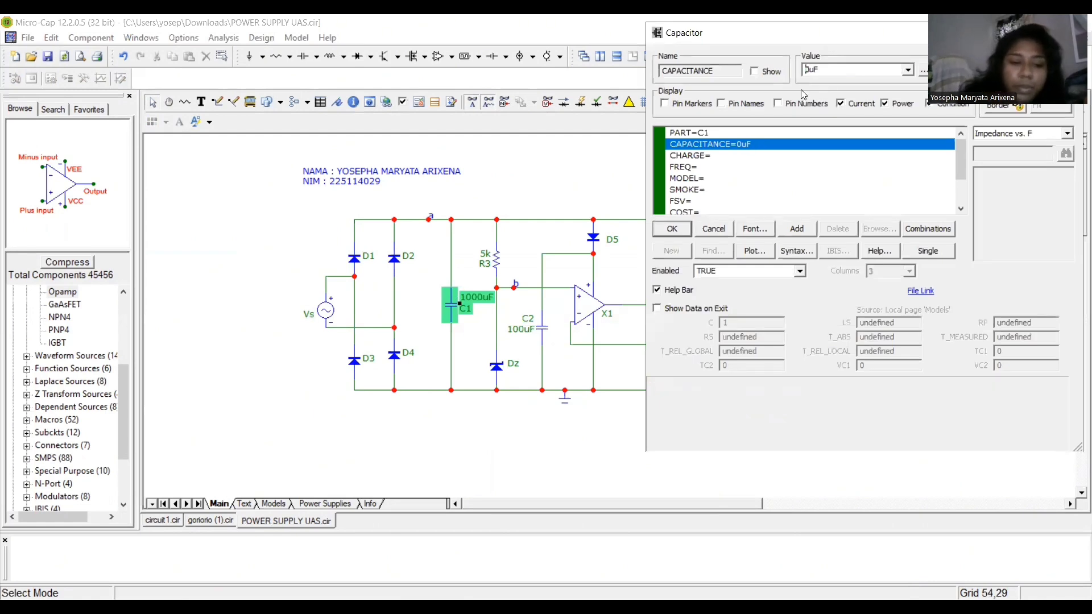
text(330)
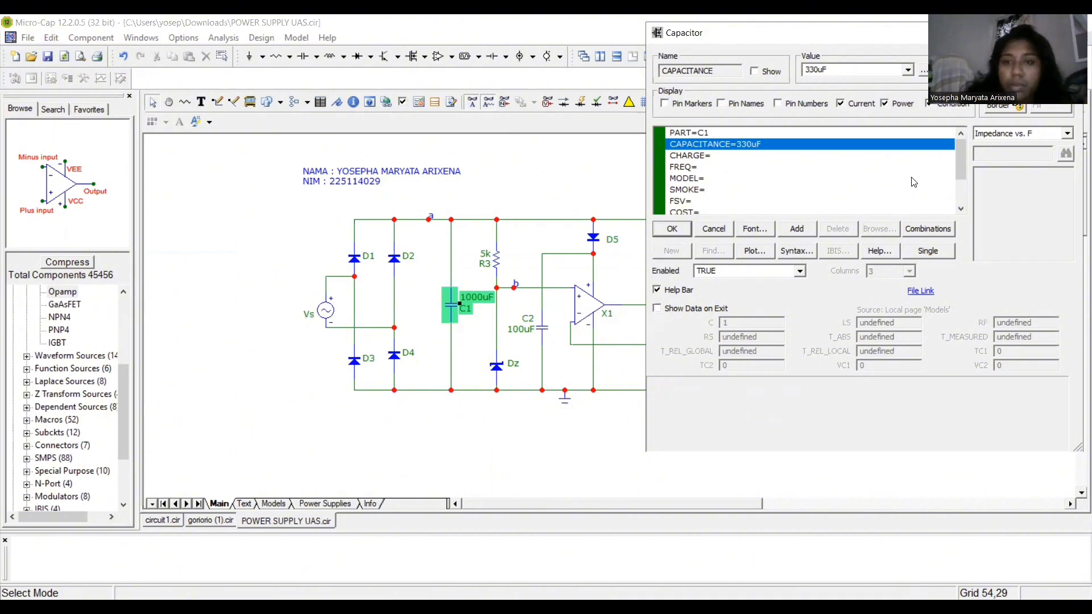
click(671, 228)
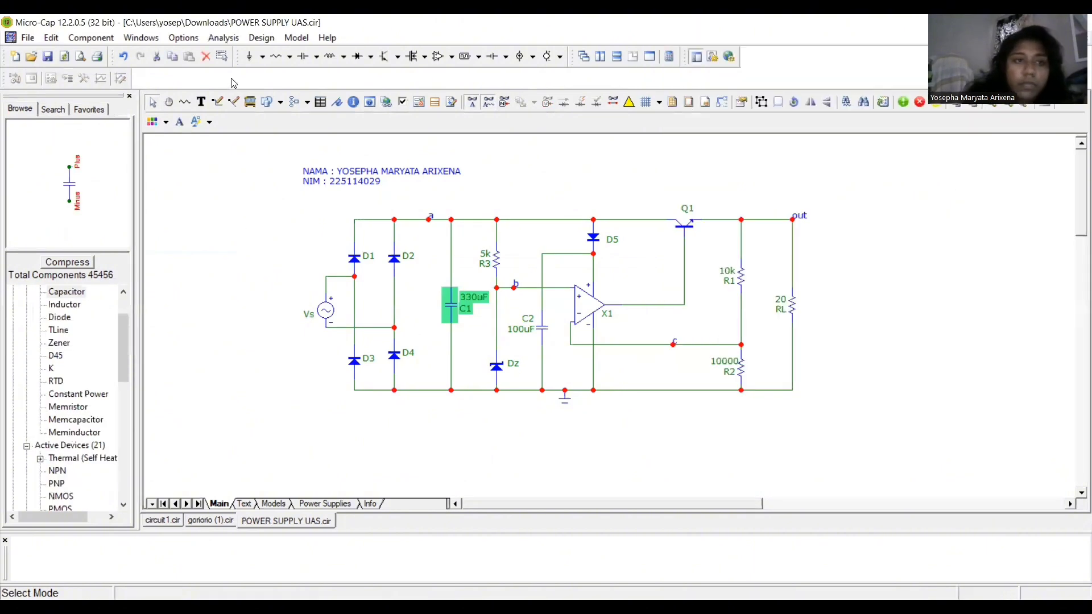
Step: Run the transient analysis with the 330uF capacitor, keeping the existing limits
click(233, 39)
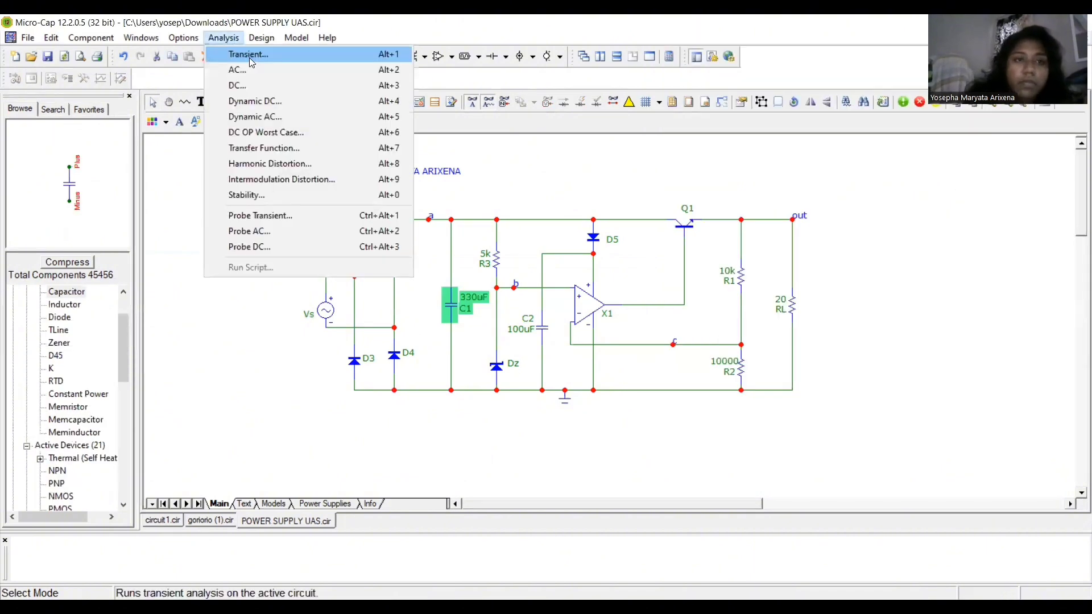
click(249, 53)
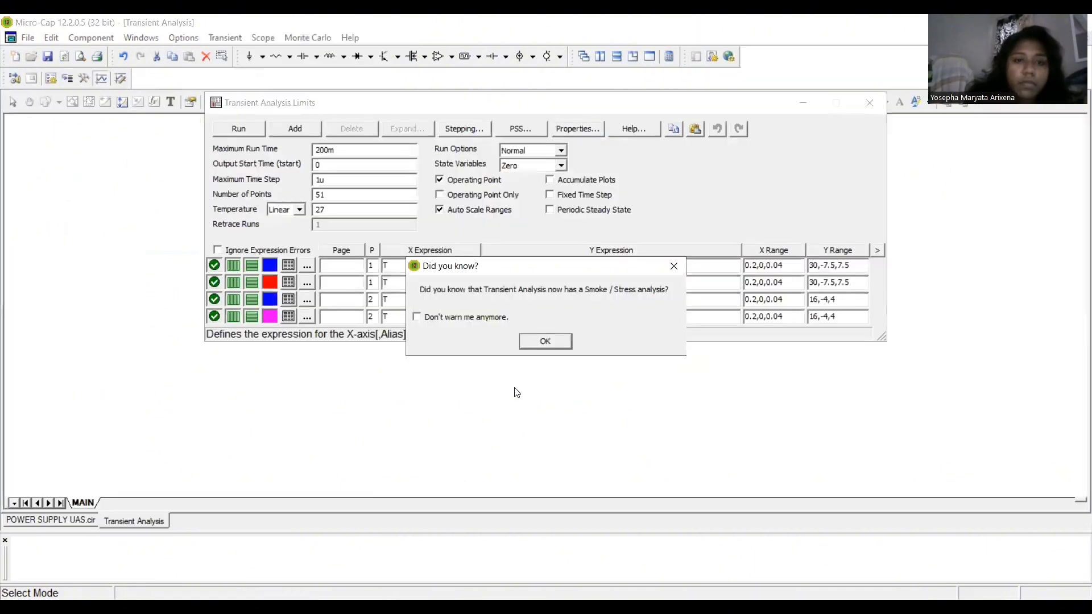
click(533, 346)
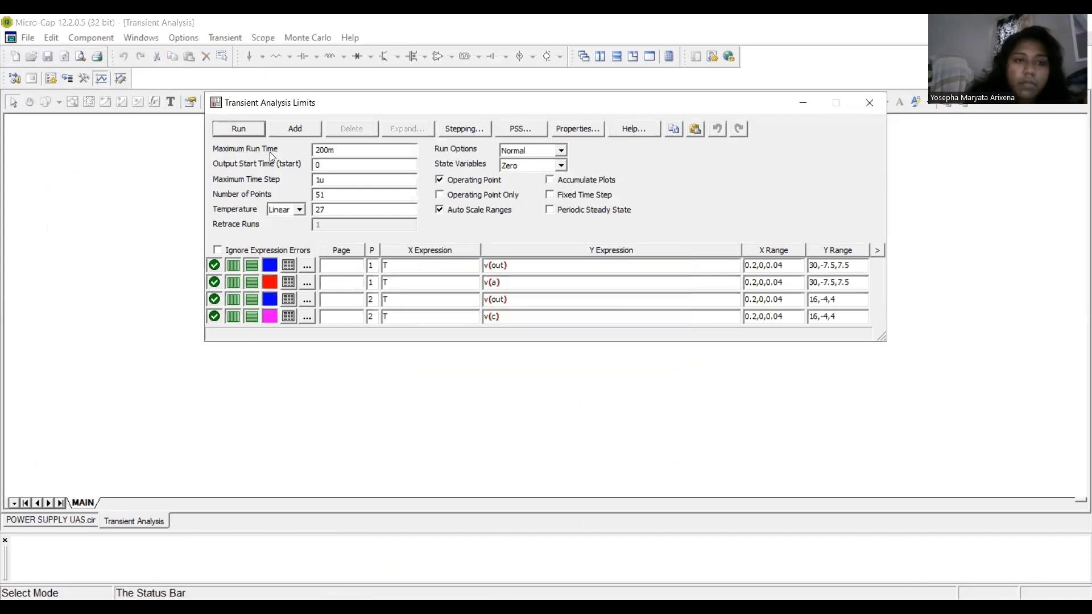
click(250, 128)
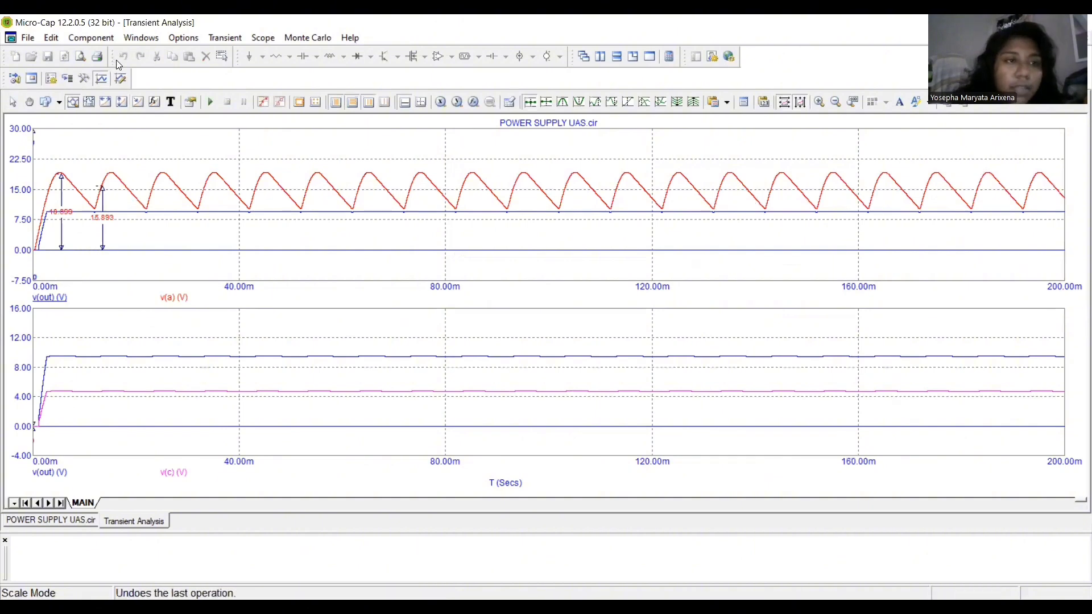
Step: Delete the vertical tag at the first trough of v(a), examine the v(out) trace, and return to the schematic
click(13, 101)
click(100, 228)
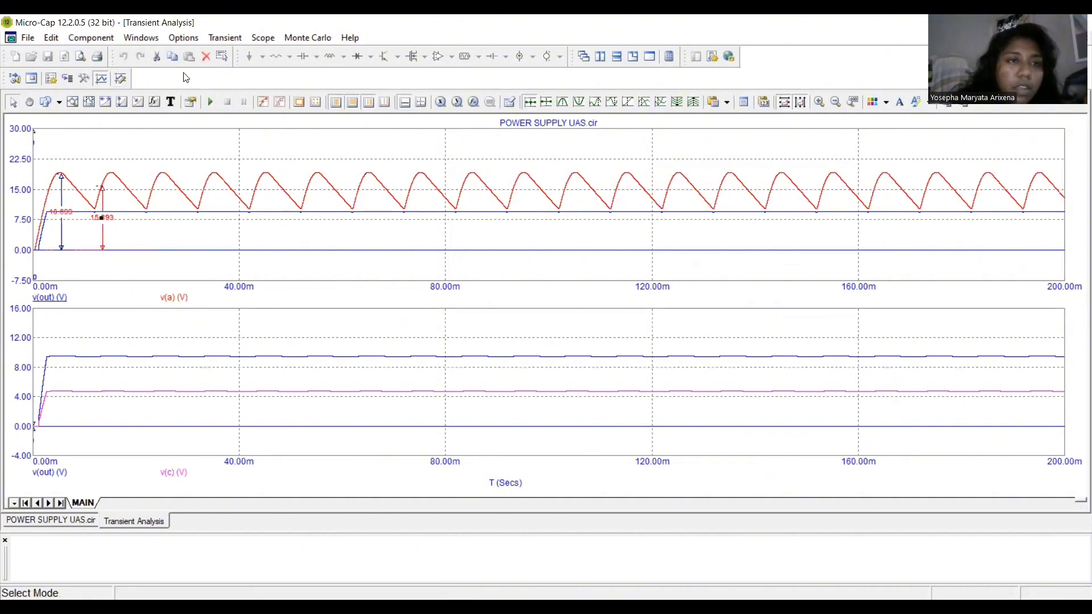
click(204, 57)
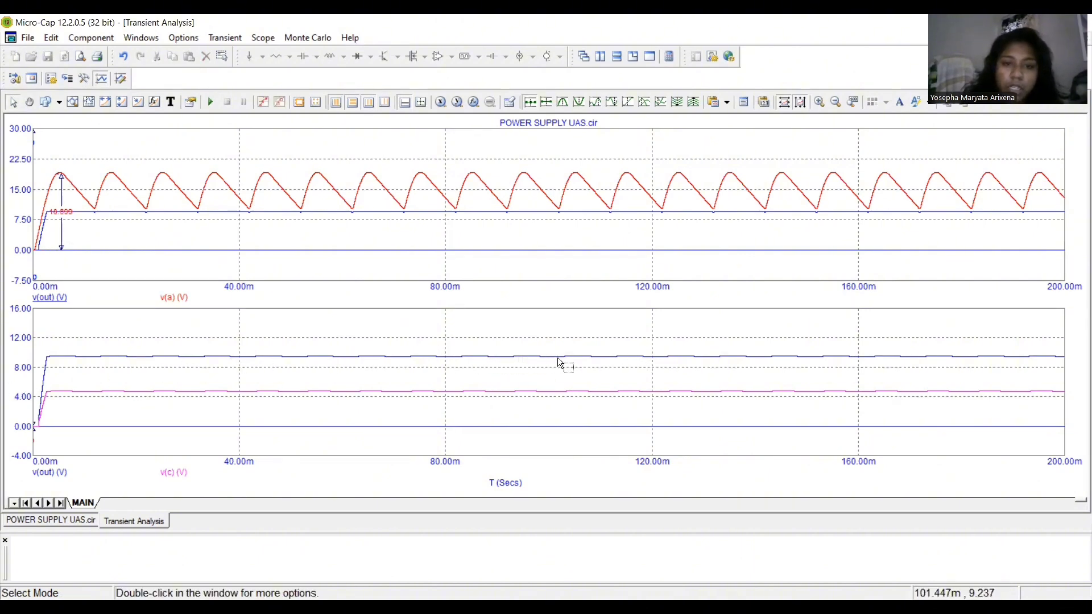
mouse_move(643, 353)
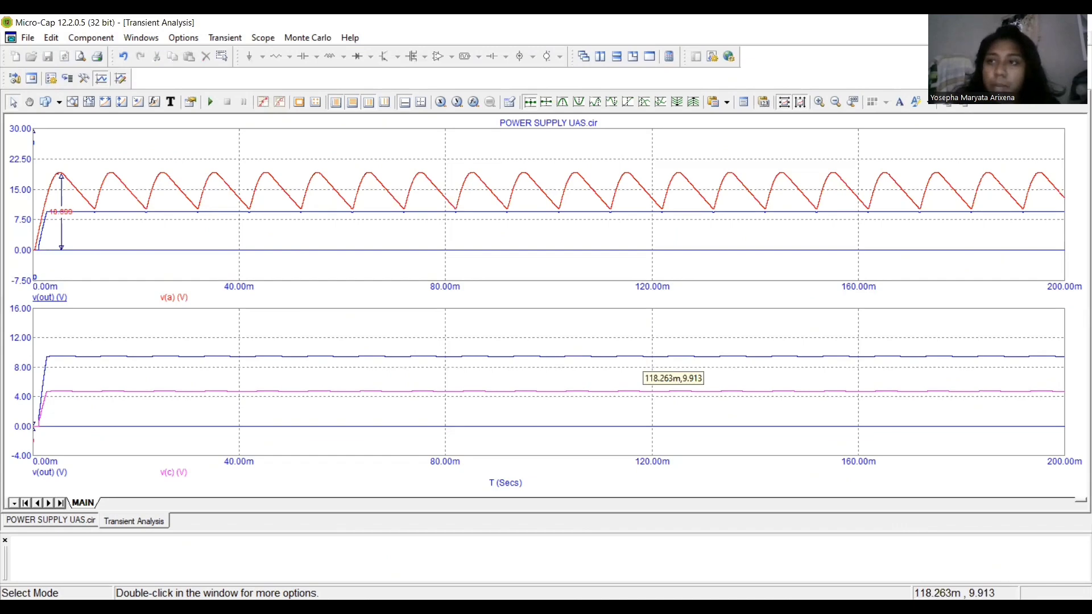
key(F3)
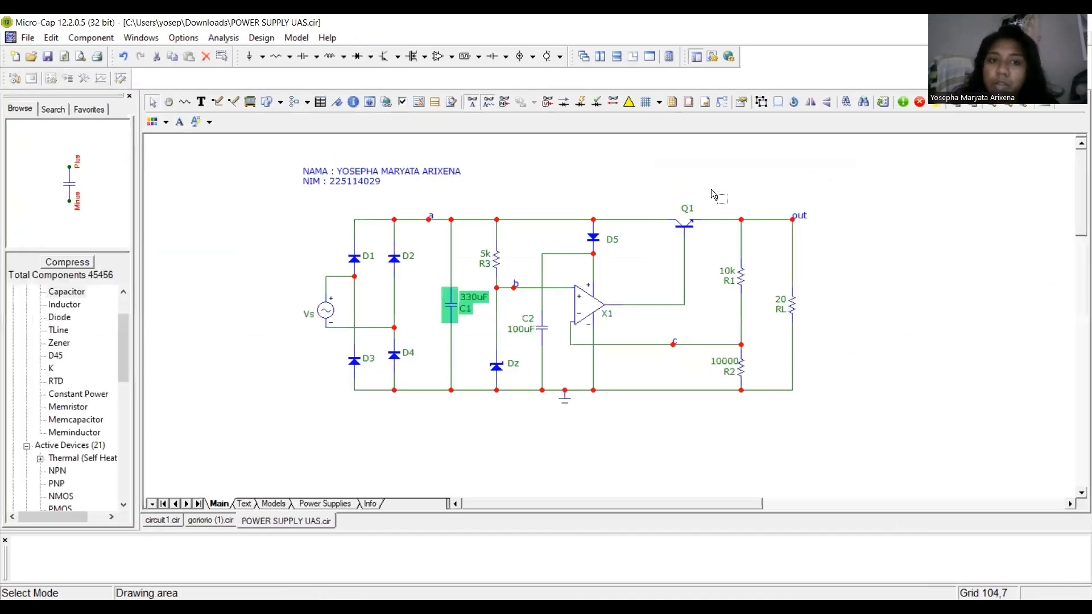
Step: Set the capacitance of C1 to 50uF
double_click(465, 302)
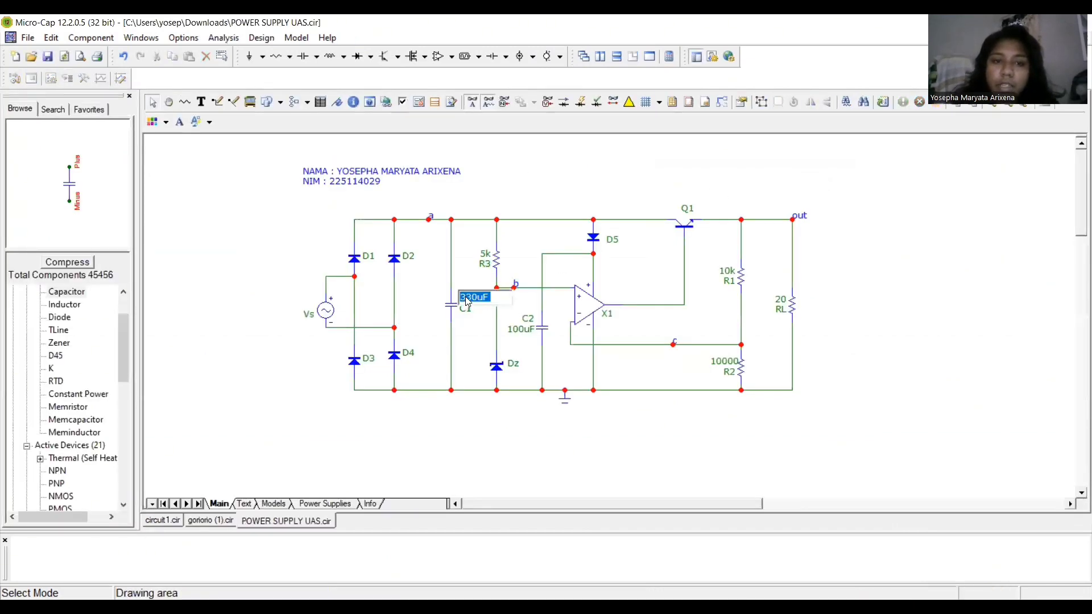
click(467, 297)
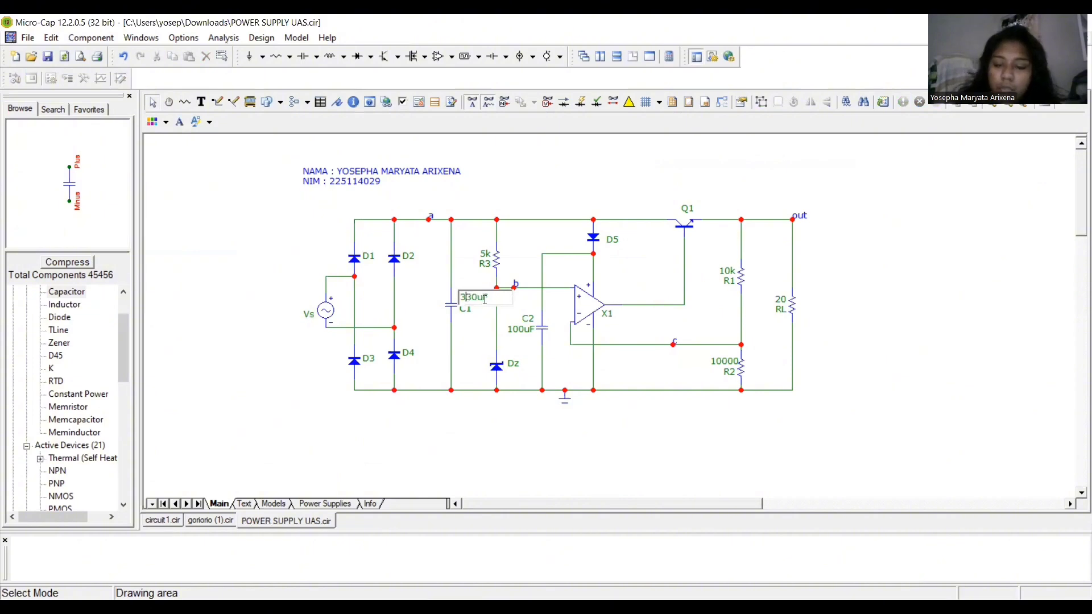
key(BackSpace)
key(BackSpace)
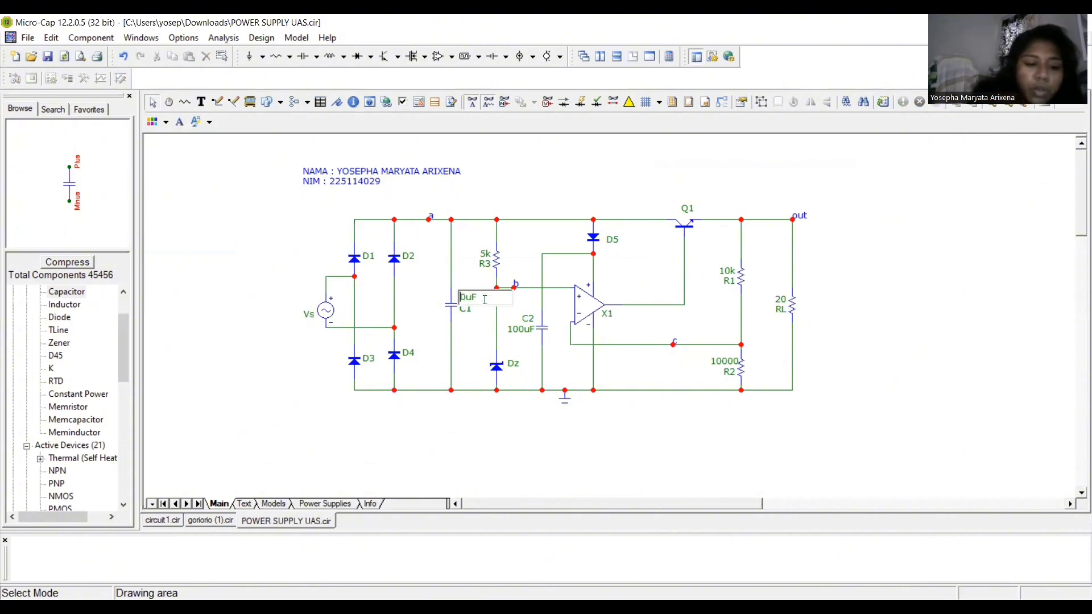
text(5)
key(Return)
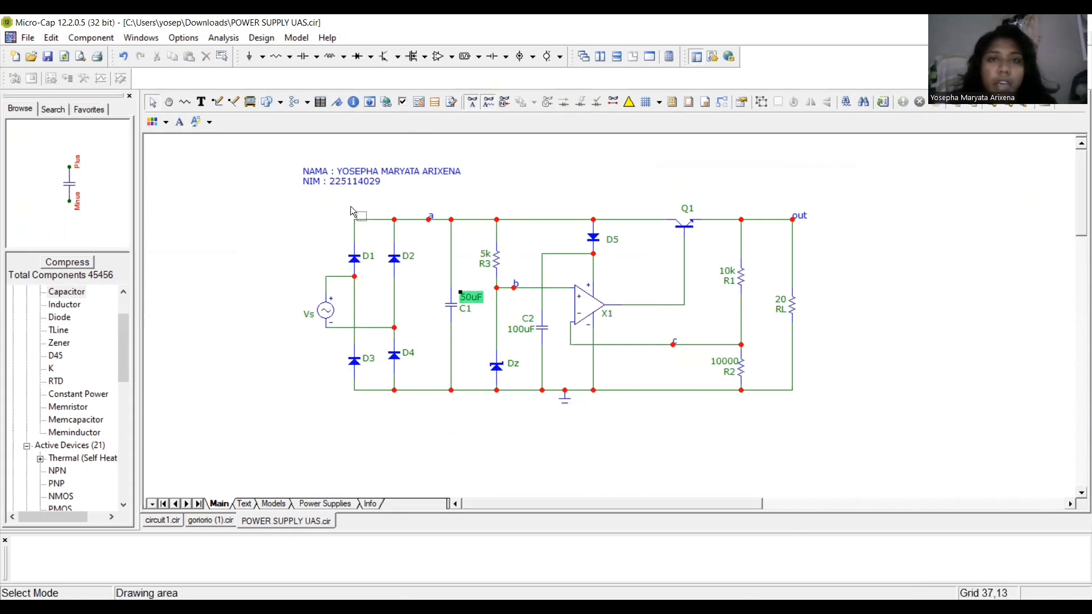
Step: Run the transient analysis with the 50uF capacitor and return to the schematic after viewing the plots
click(224, 38)
click(261, 56)
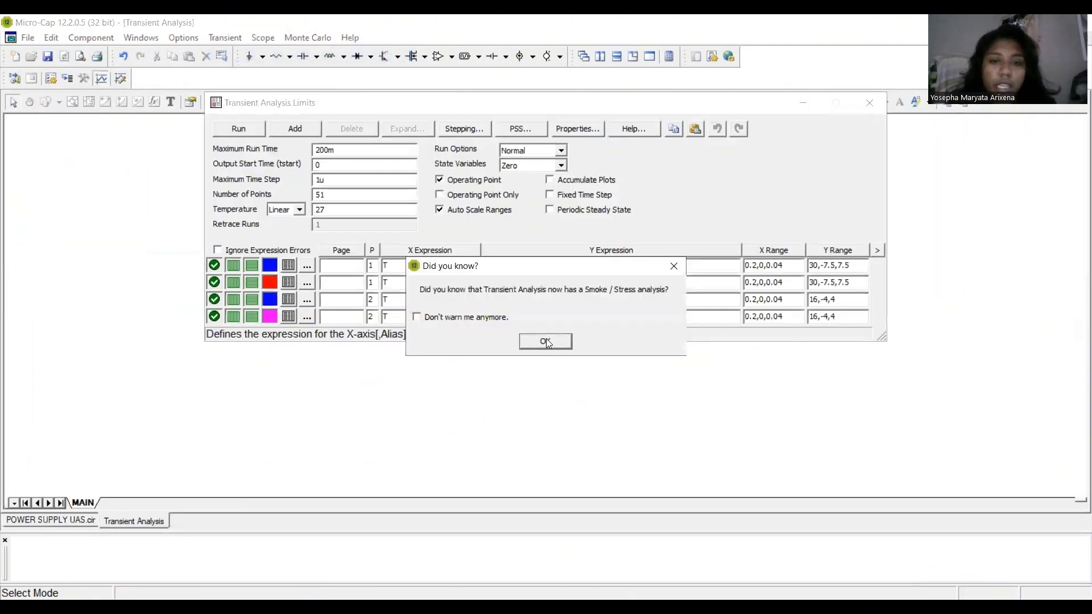
click(546, 340)
click(261, 132)
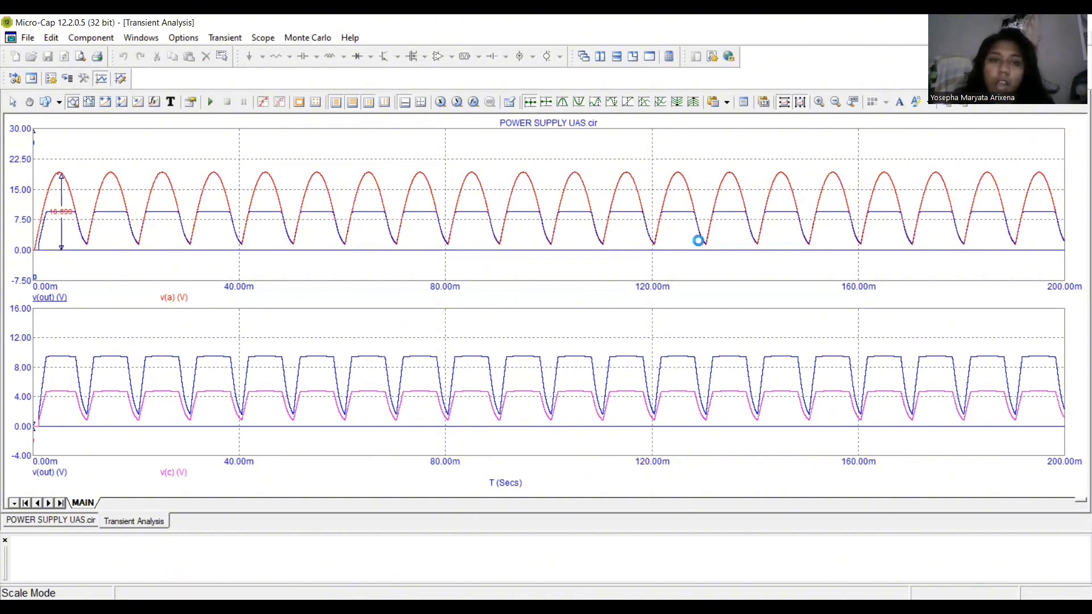
key(F3)
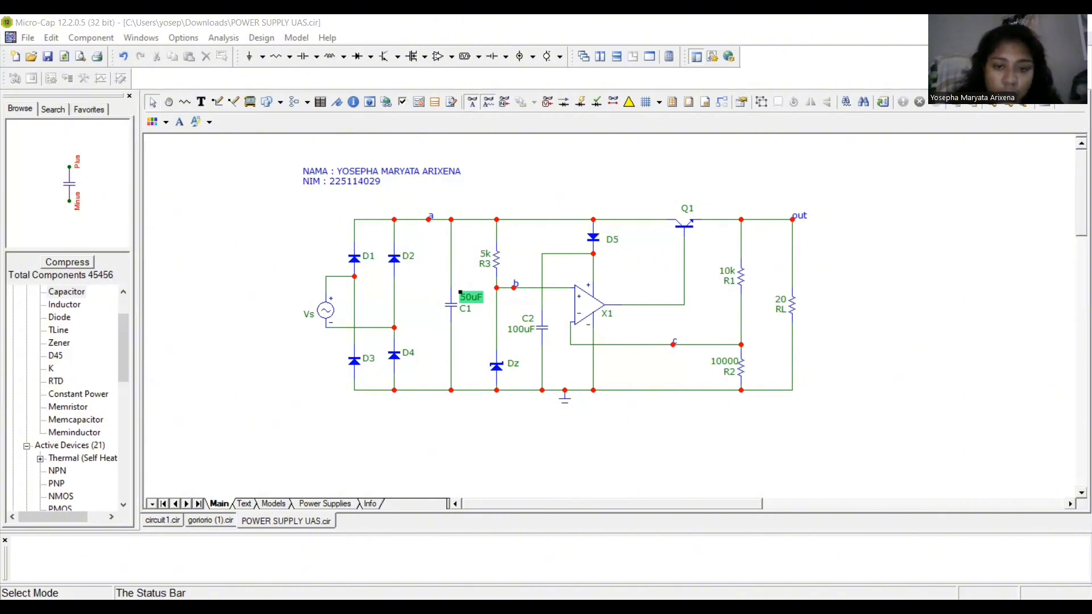
scroll(62, 398, right, 1)
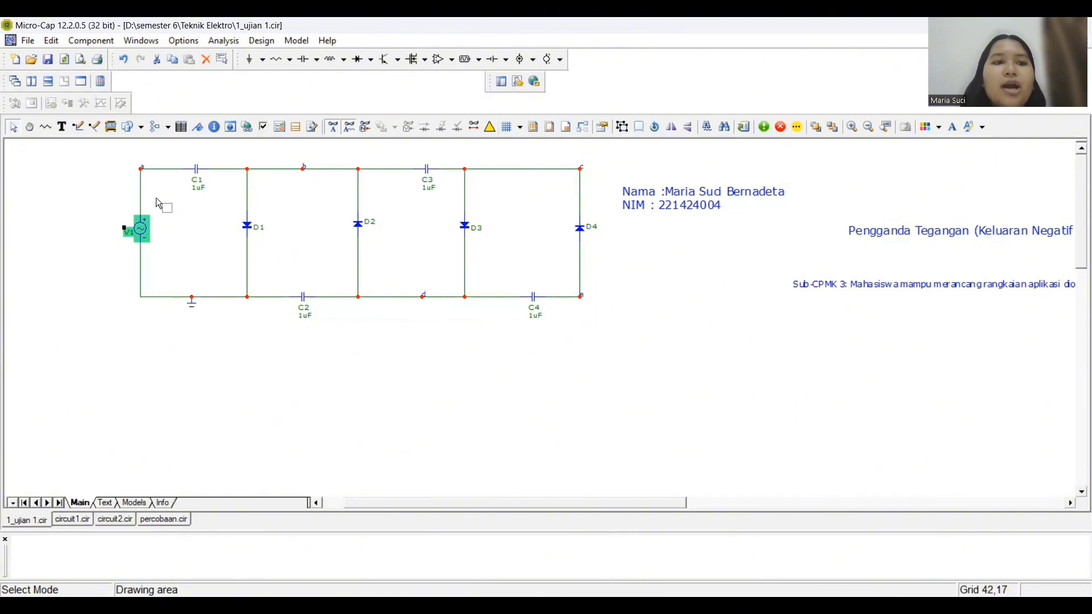
Step: Inspect the component parameters of sine source V1, diode D1 and capacitor C1 in the voltage multiplier, leaving them unchanged
double_click(142, 229)
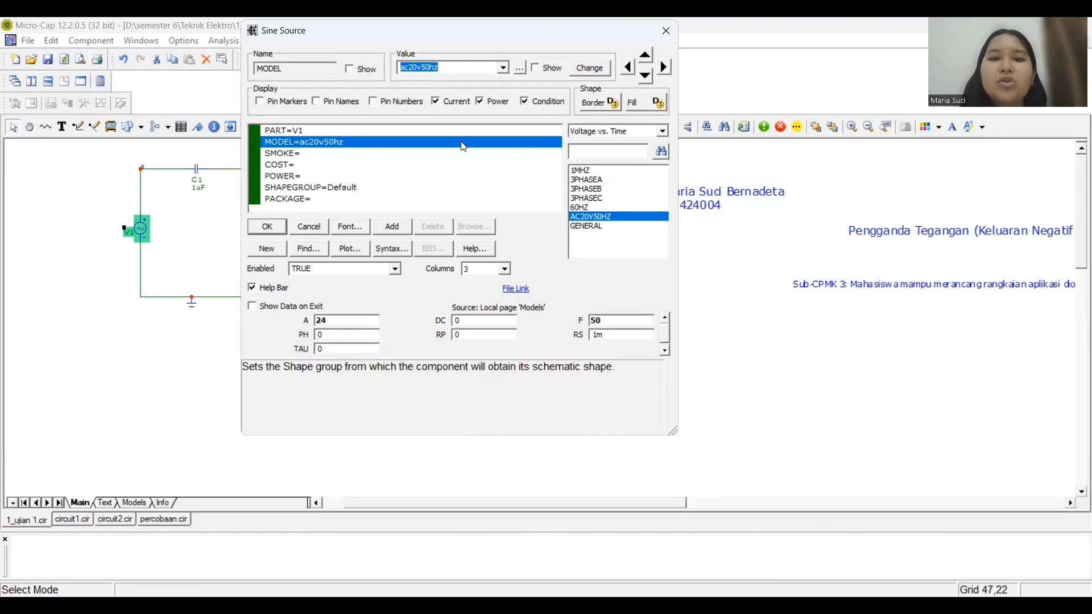
click(655, 31)
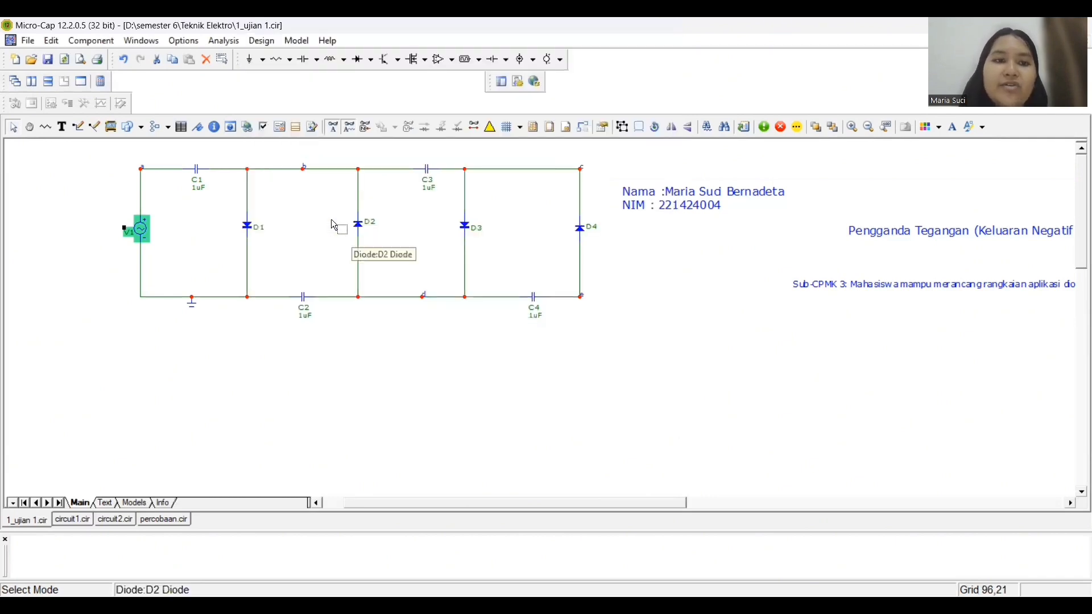
click(246, 224)
double_click(244, 222)
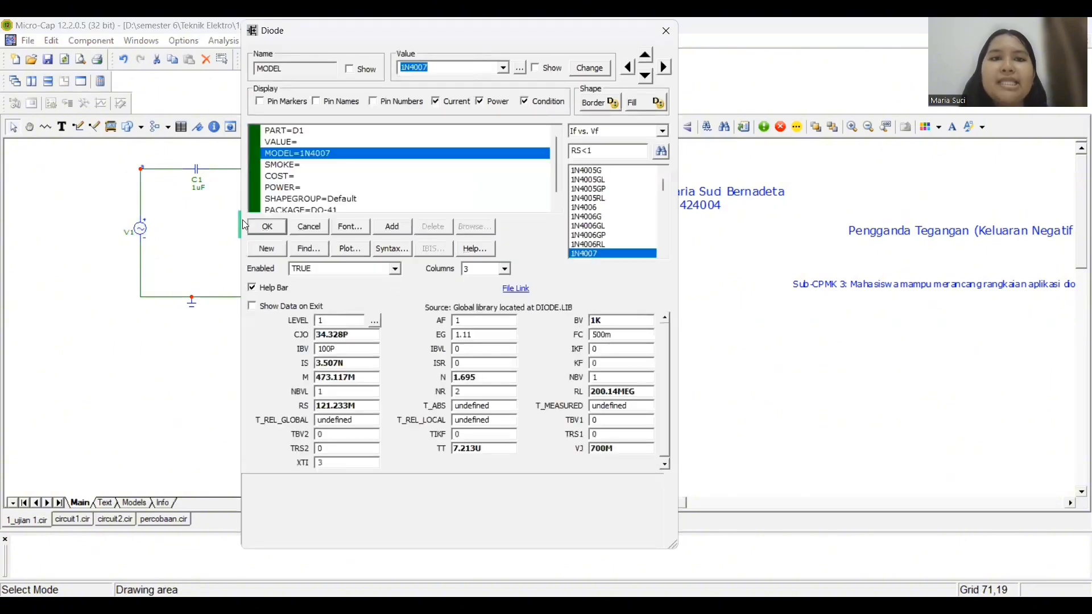
click(663, 28)
double_click(197, 171)
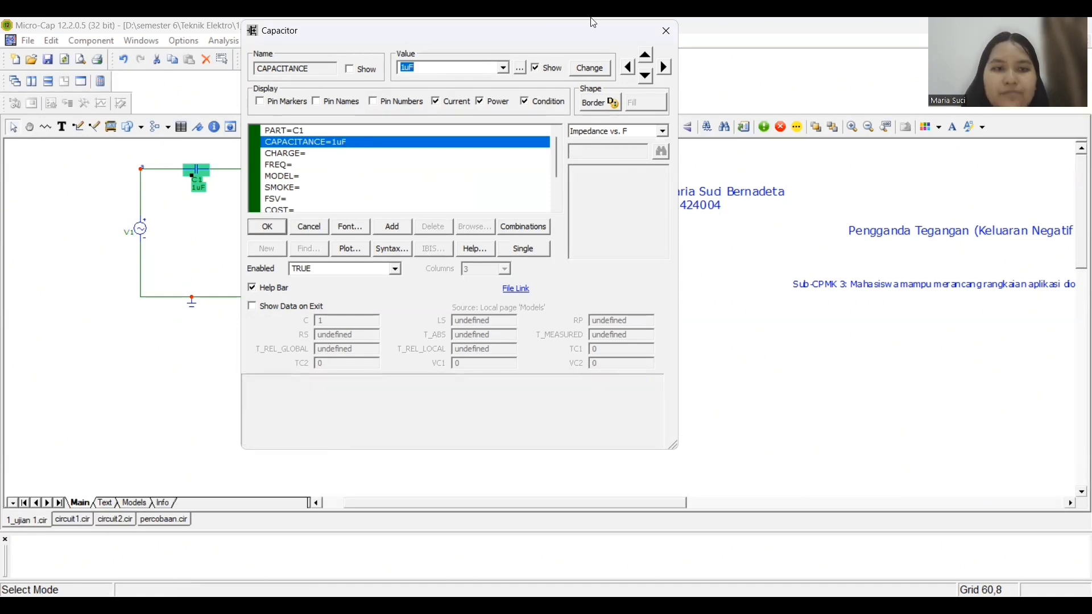
click(666, 31)
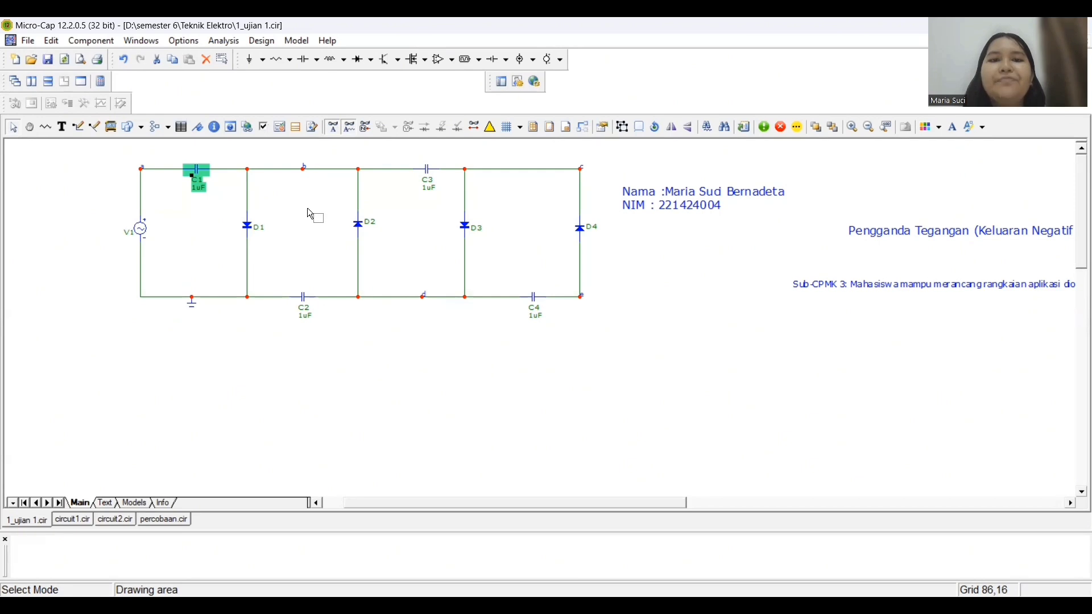
Step: Run the transient analysis of the negative-output voltage multiplier, keeping the existing limits
click(218, 43)
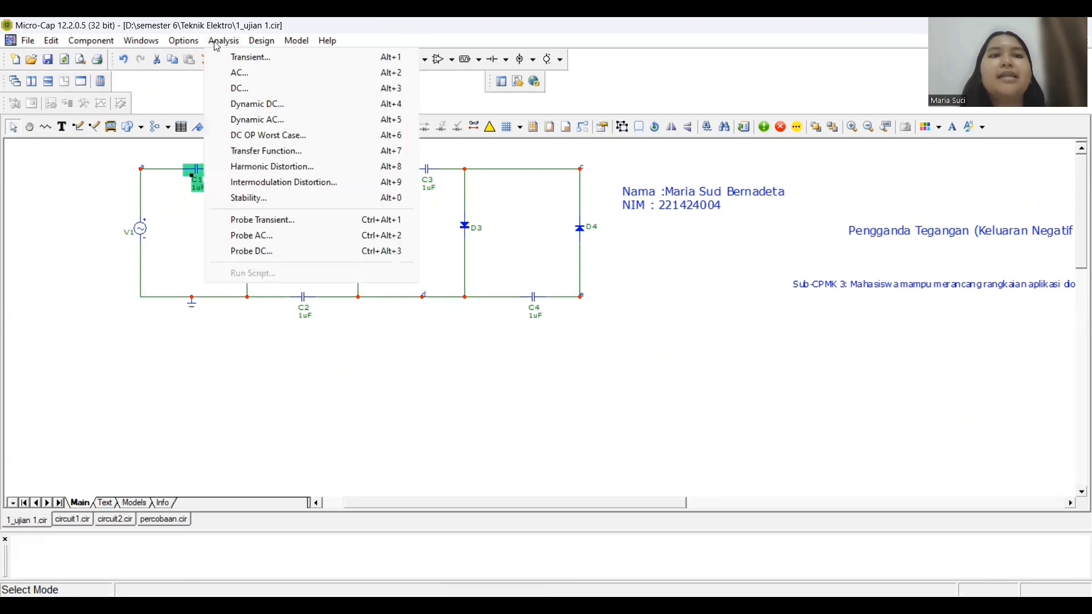
click(240, 60)
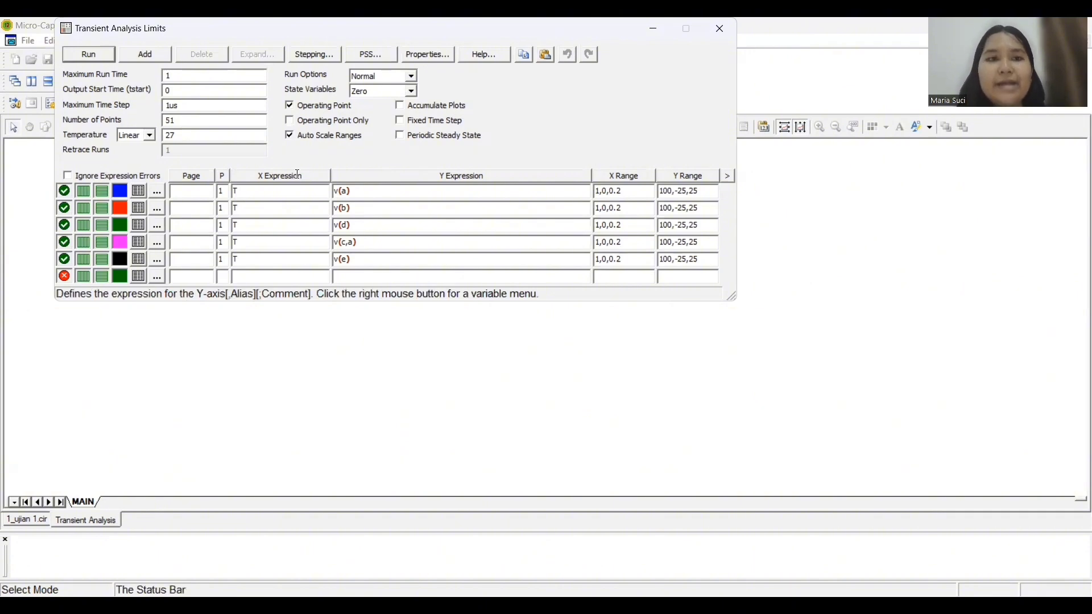
click(84, 55)
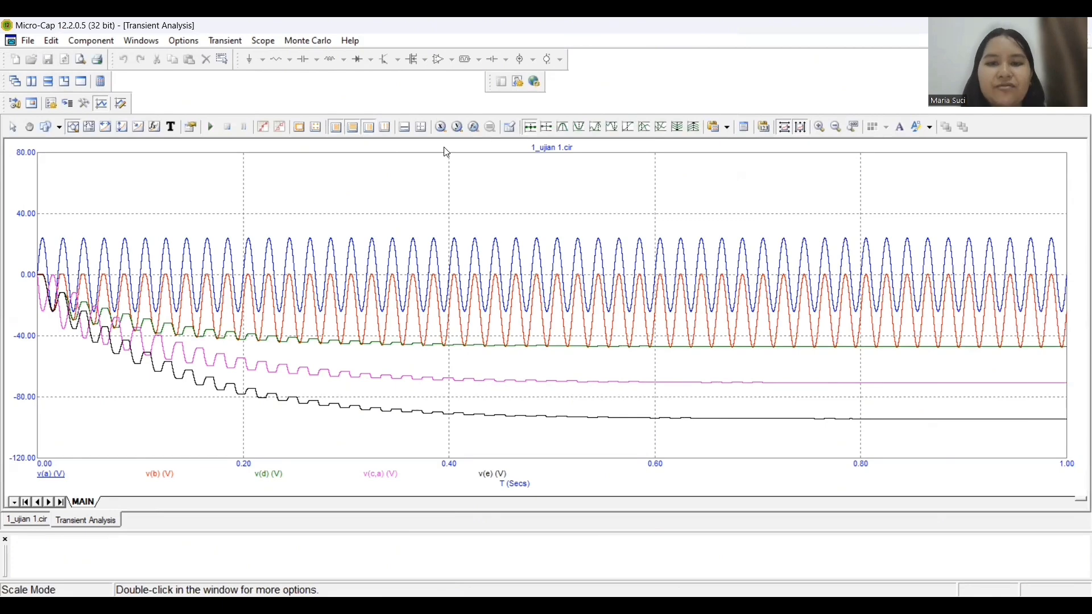
Step: Place the peak cursor on the first peak of v(a), examine the v(a) to v(e) traces, and return to the schematic
click(563, 128)
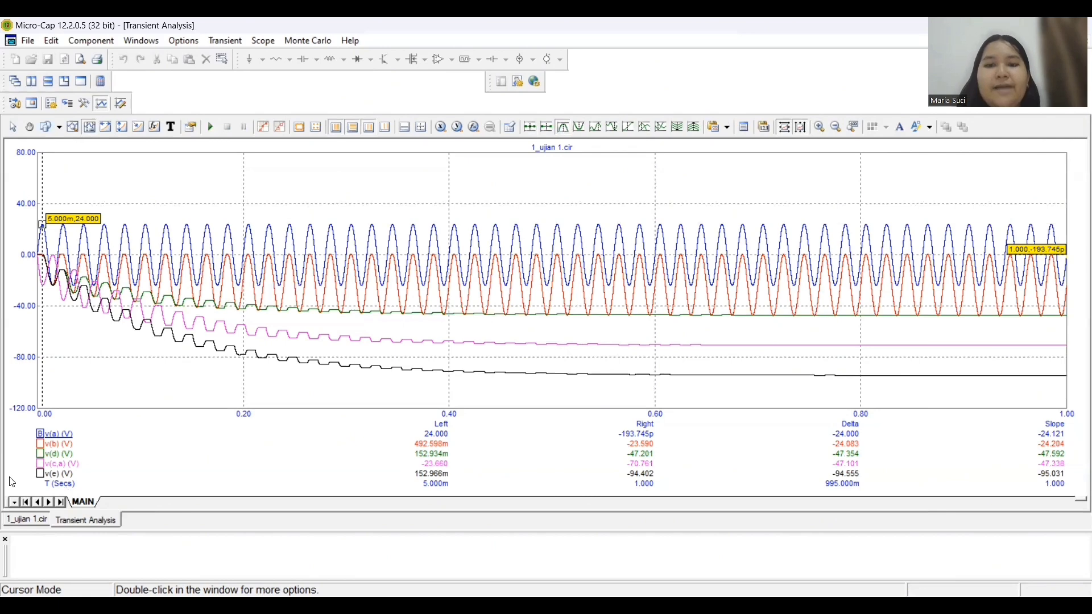
mouse_move(65, 226)
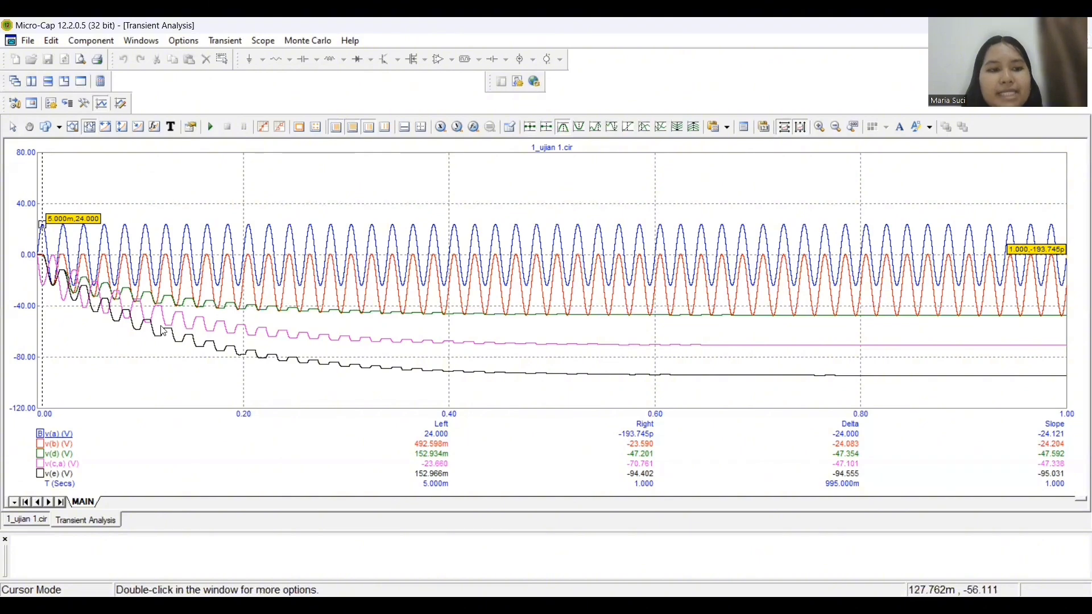
mouse_move(165, 331)
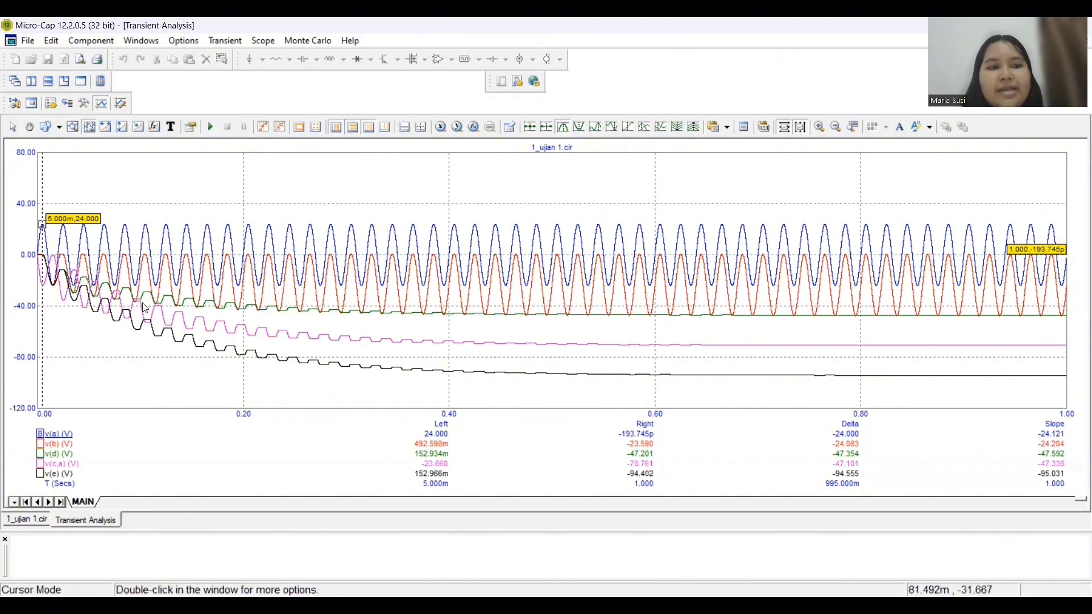
mouse_move(557, 357)
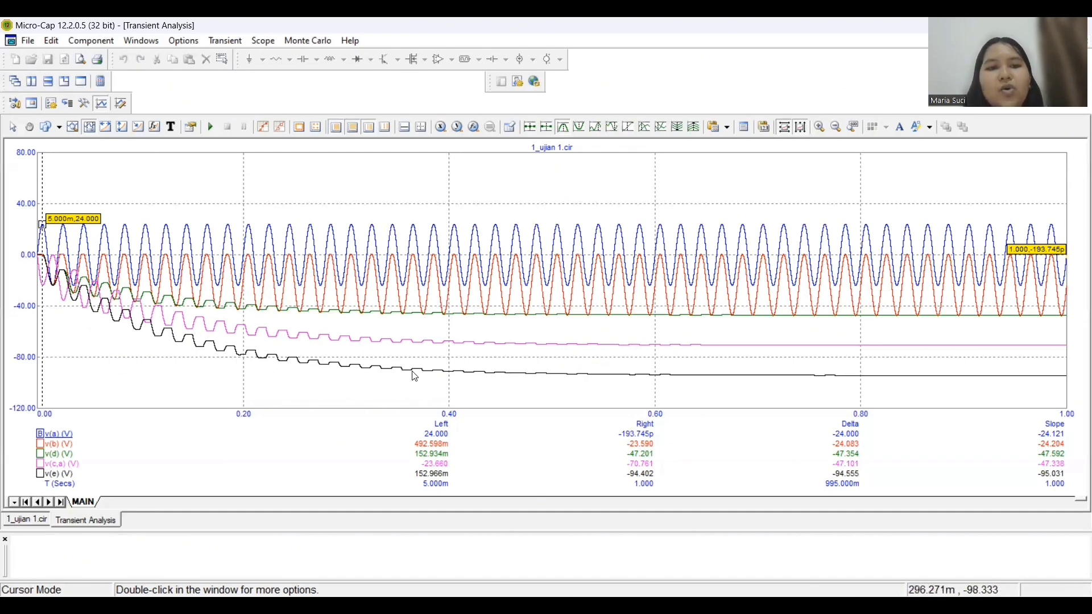
mouse_move(450, 370)
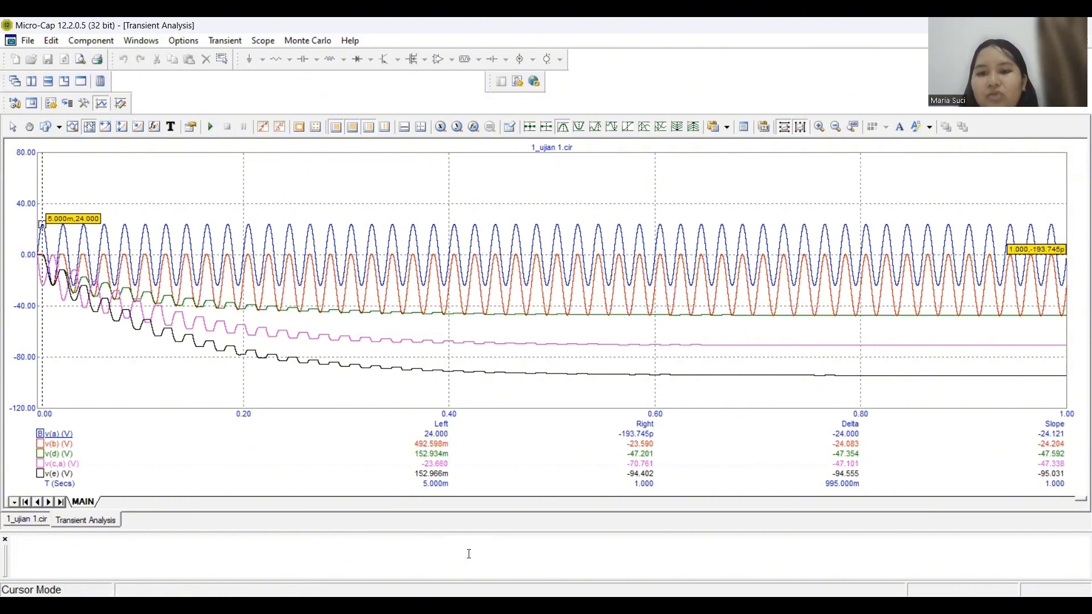
key(F3)
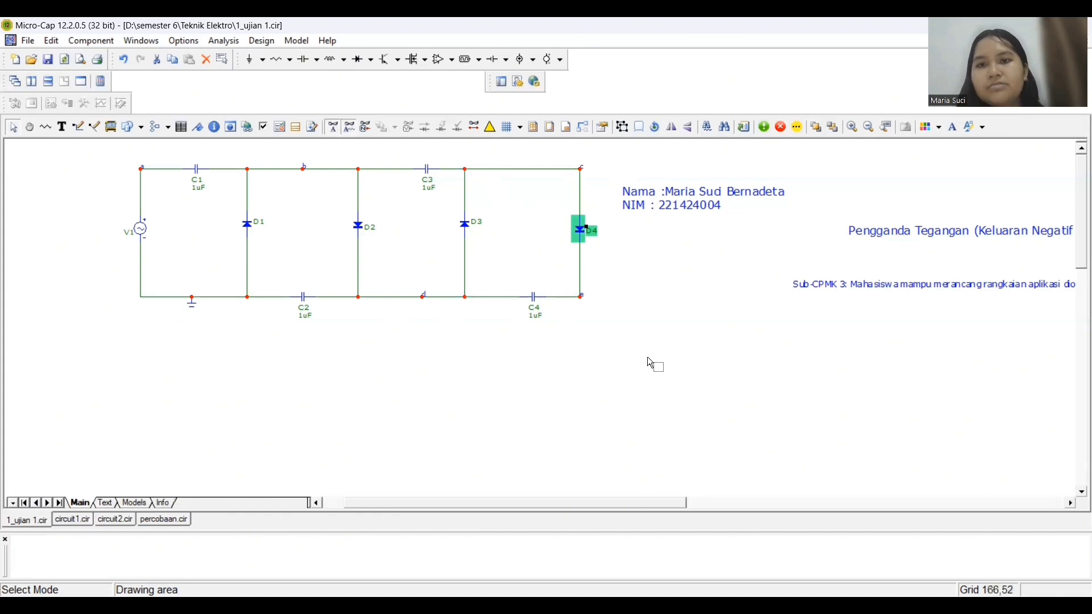
Step: Run the transient analysis of the multiplier with its diodes reversed, keeping the existing limits, and mark the first v(a) peak with the cursor
click(227, 42)
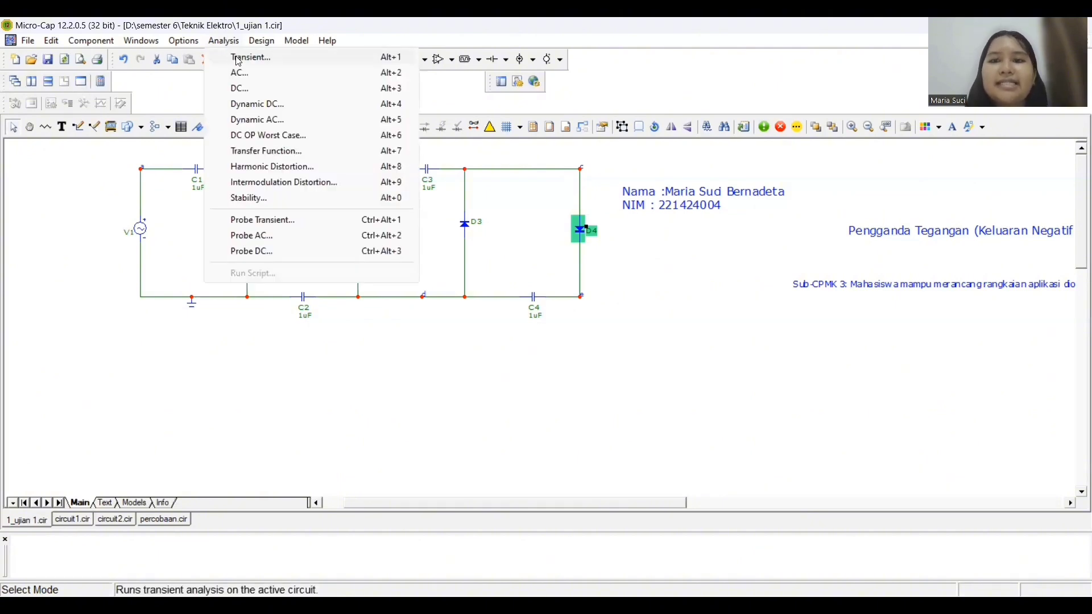
click(239, 59)
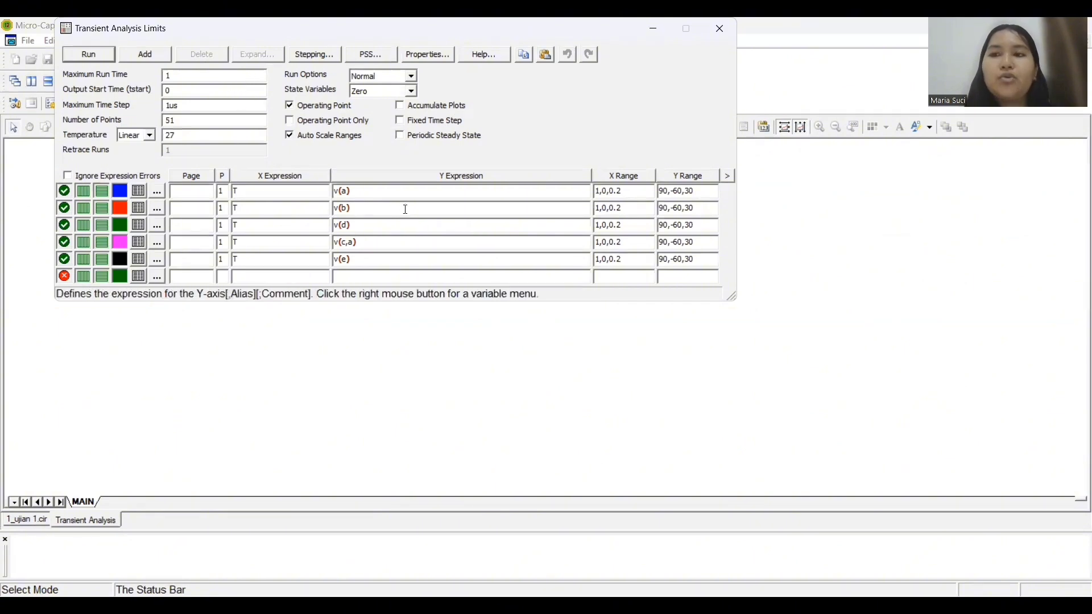
click(103, 51)
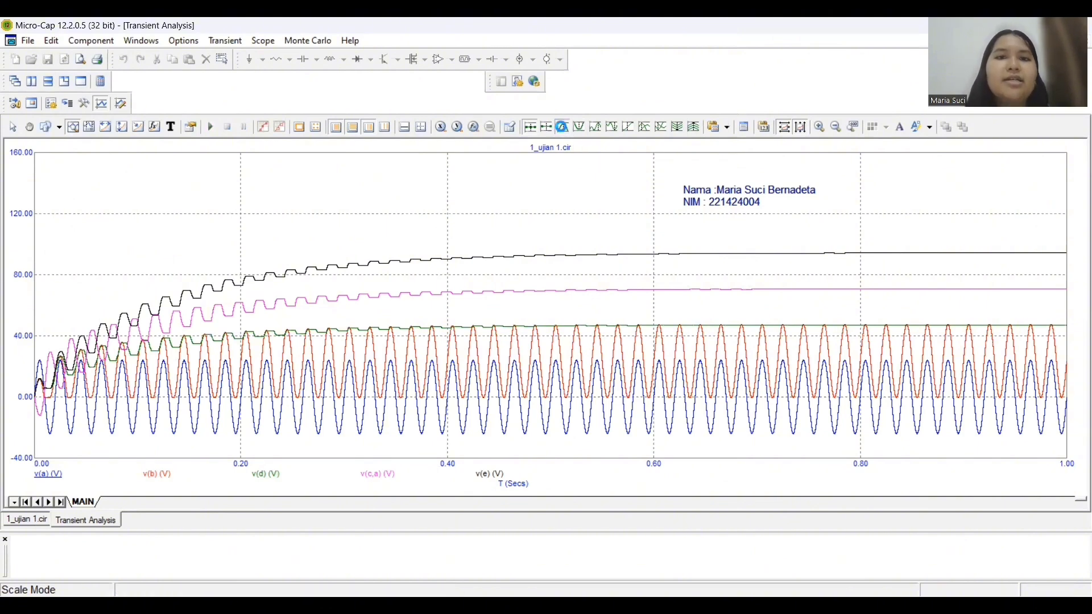
click(529, 126)
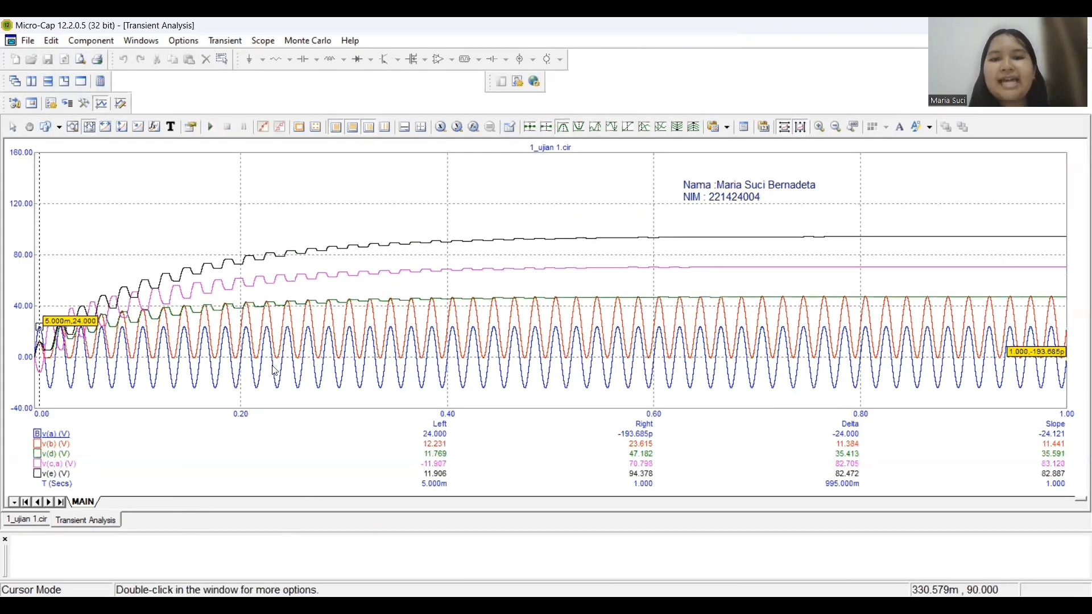
mouse_move(450, 321)
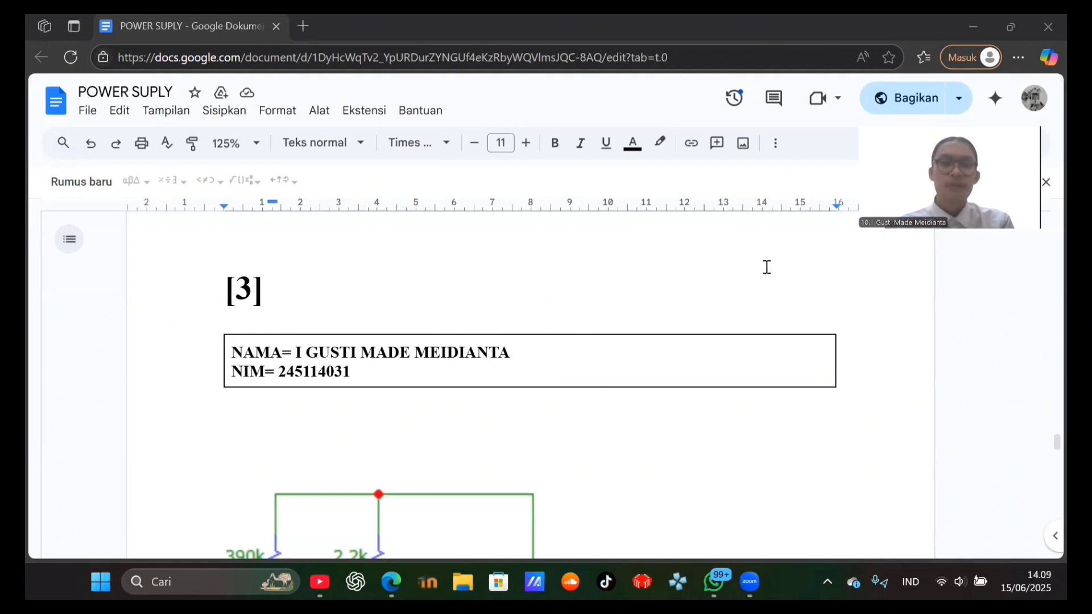
Step: In the POWER SUPLY Google Docs document, read the transistor circuit diagram, the given beta values and questions a to e of section A
scroll(707, 281, down, 5)
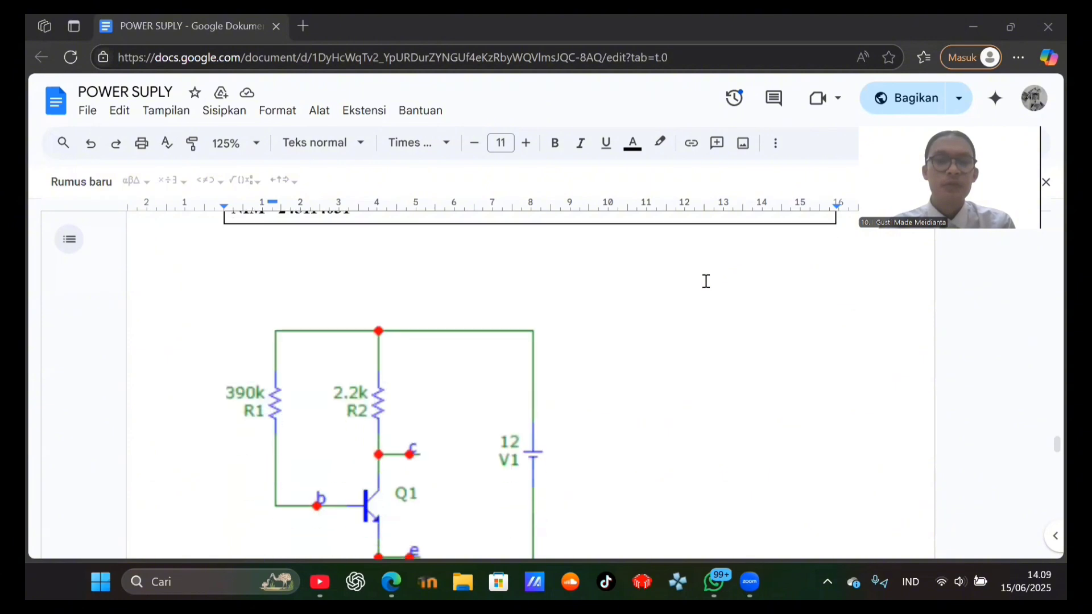
scroll(706, 281, down, 2)
scroll(704, 281, up, 2)
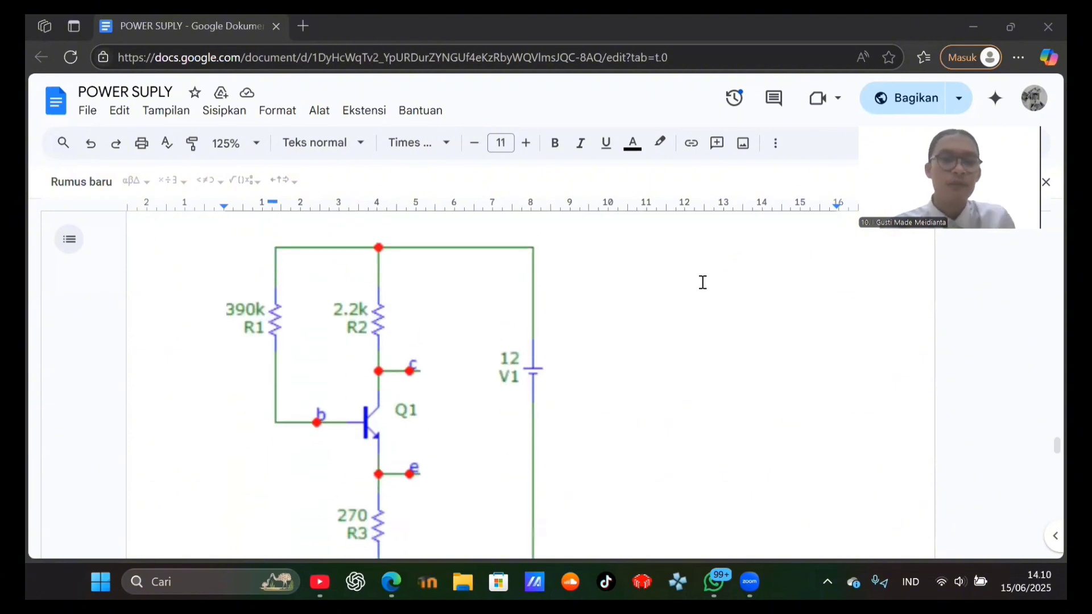
scroll(703, 283, down, 4)
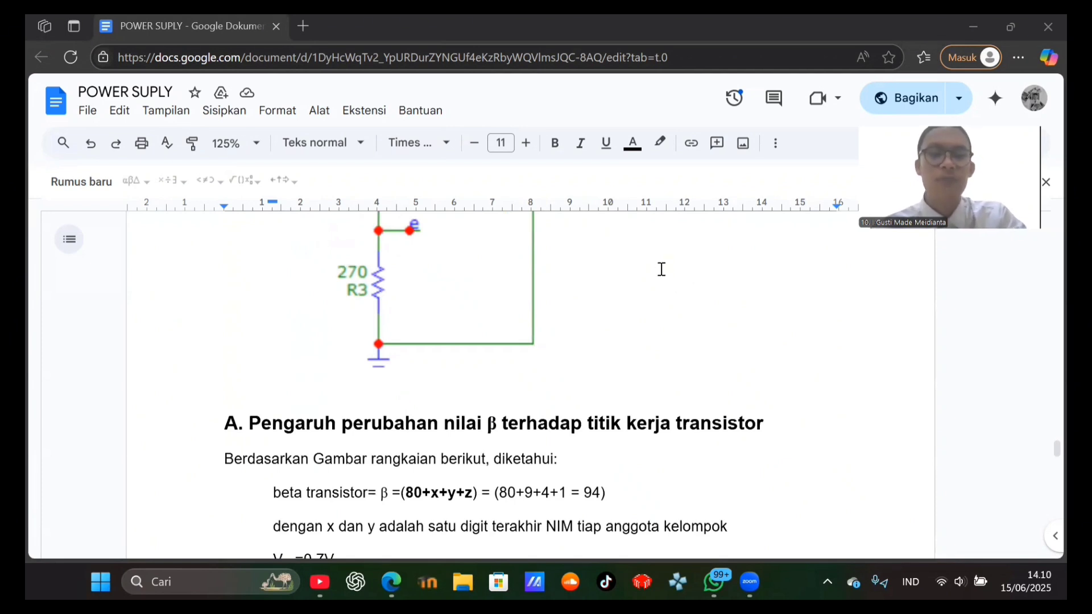
scroll(662, 267, down, 1)
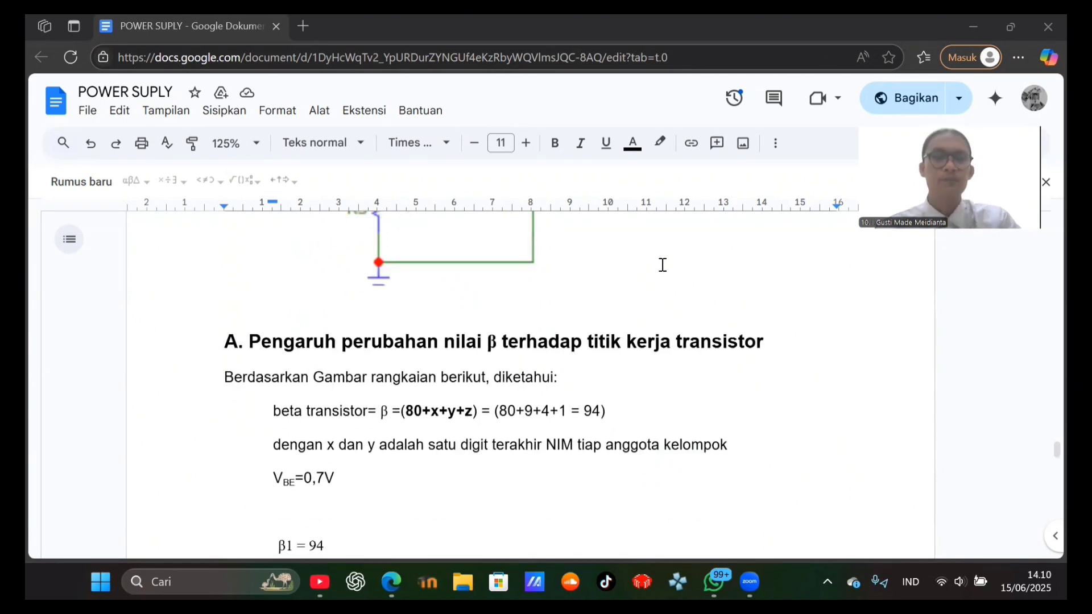
scroll(663, 265, down, 1)
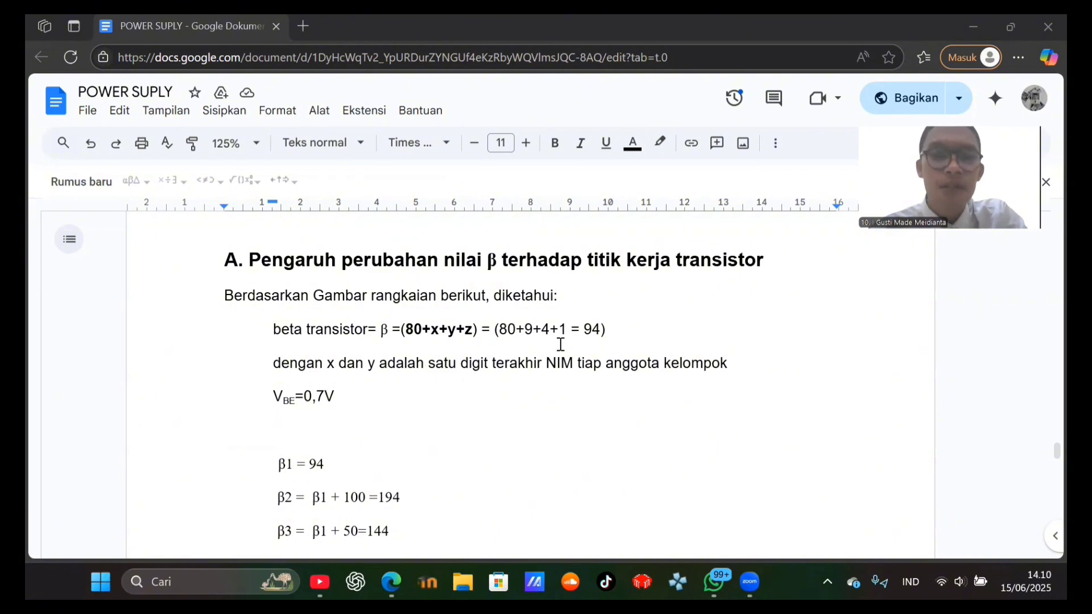
scroll(560, 344, down, 3)
scroll(560, 344, up, 2)
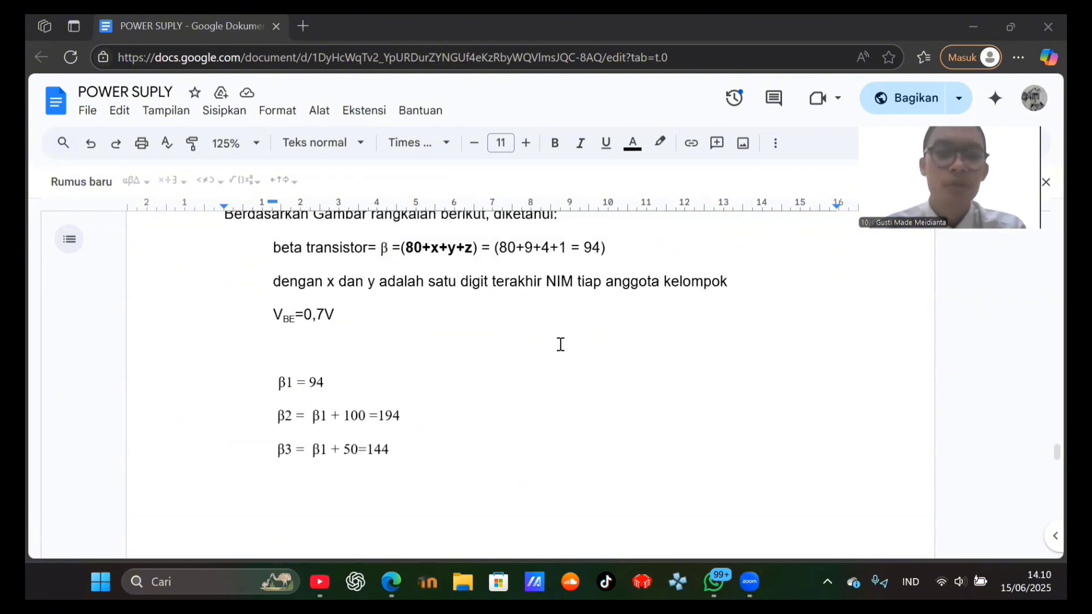
scroll(568, 343, down, 2)
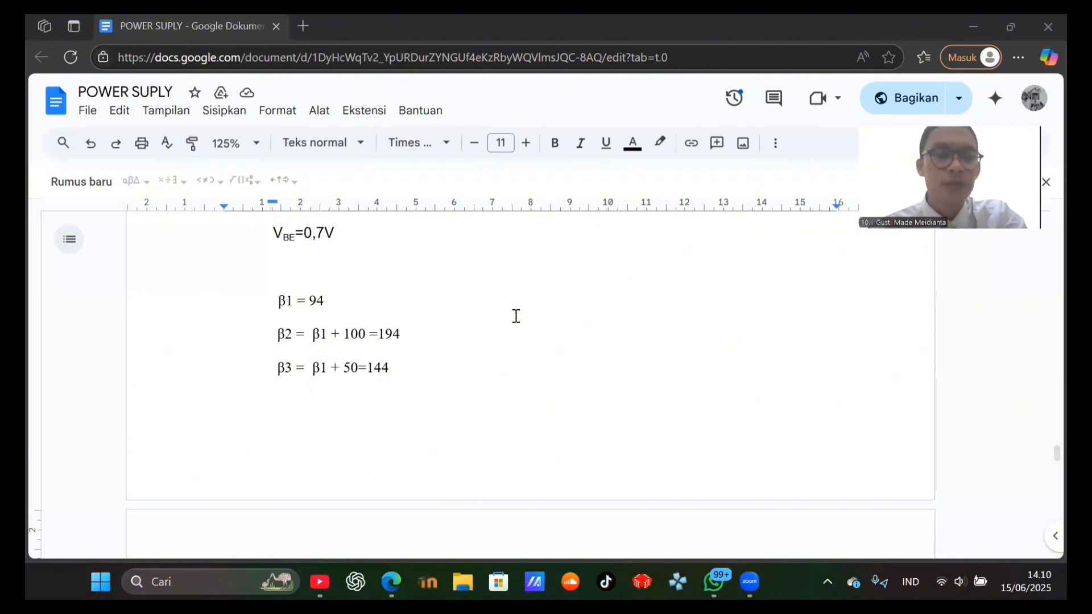
scroll(516, 316, down, 4)
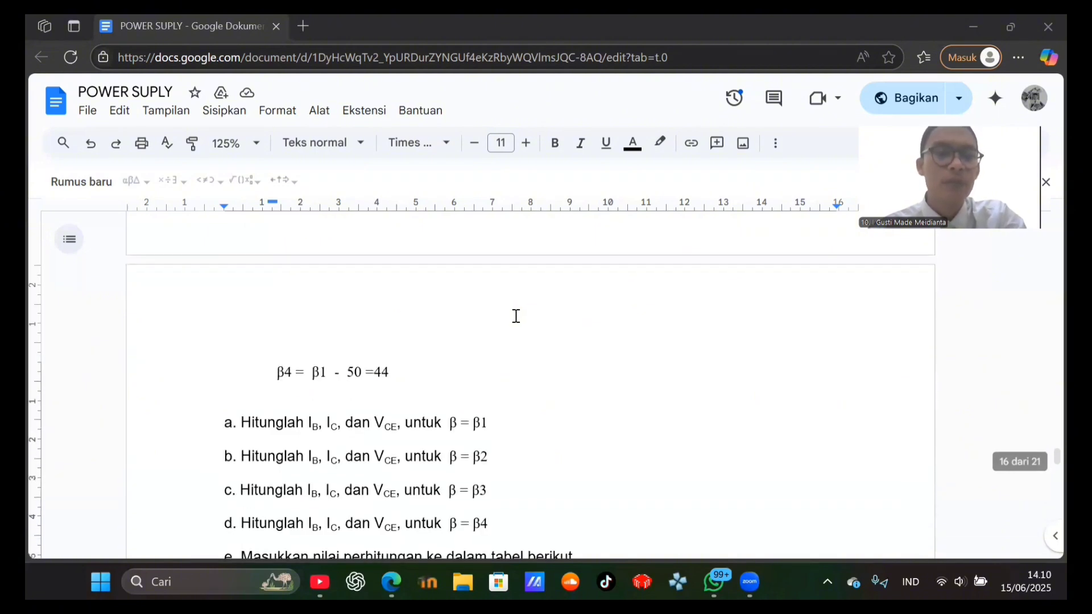
scroll(516, 316, up, 1)
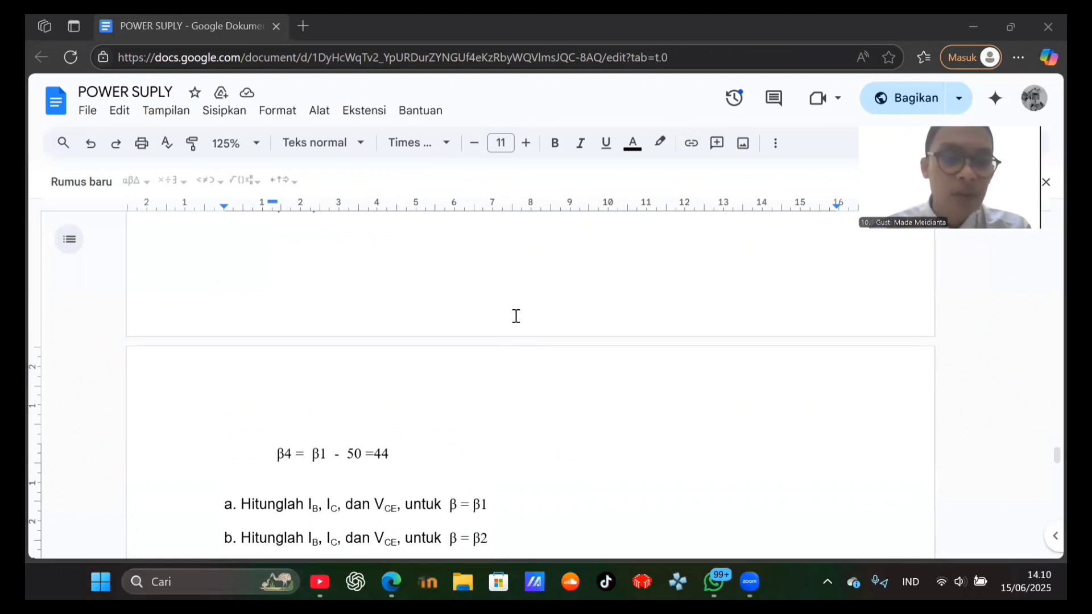
scroll(515, 316, down, 3)
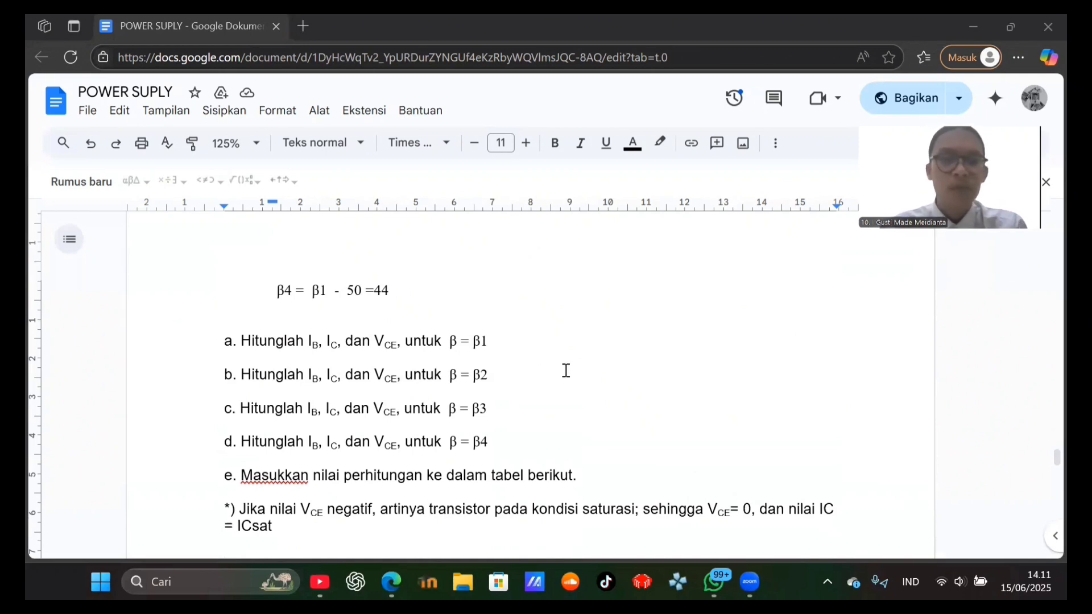
Step: Review the formulas for IB, IC and VCE and the table of calculated IC, VCE and transistor operating points for each beta
scroll(566, 370, down, 1)
scroll(566, 370, down, 3)
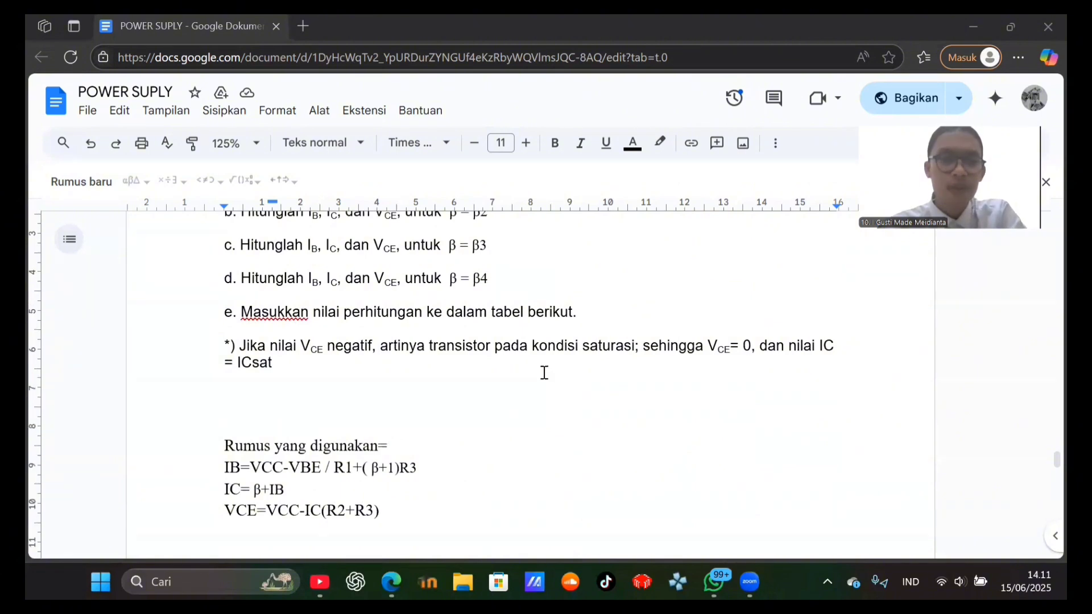
scroll(541, 373, down, 1)
scroll(527, 354, down, 1)
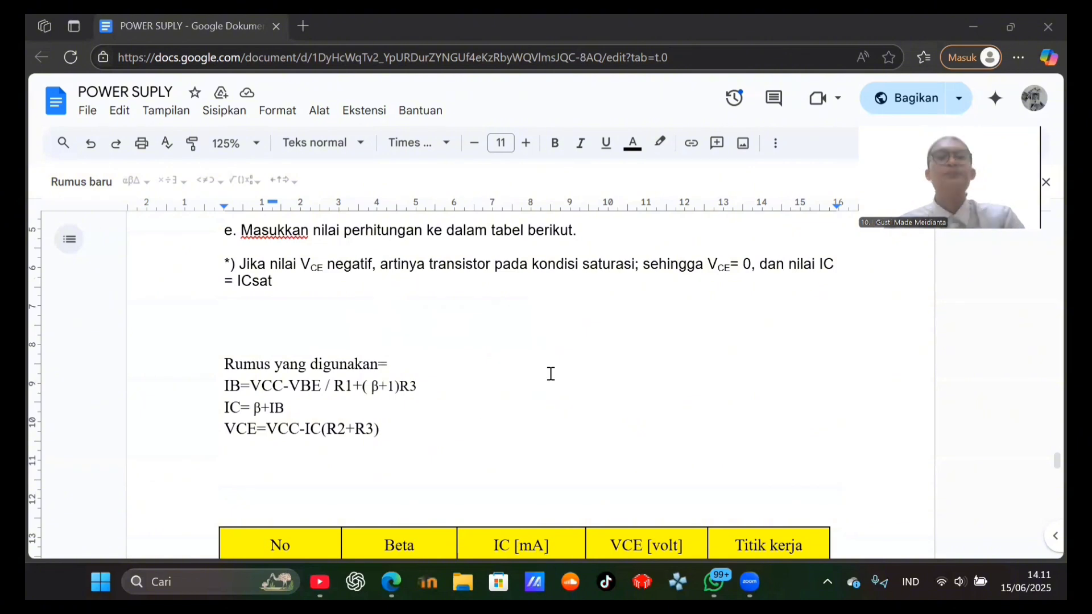
scroll(546, 380, up, 1)
scroll(553, 377, down, 3)
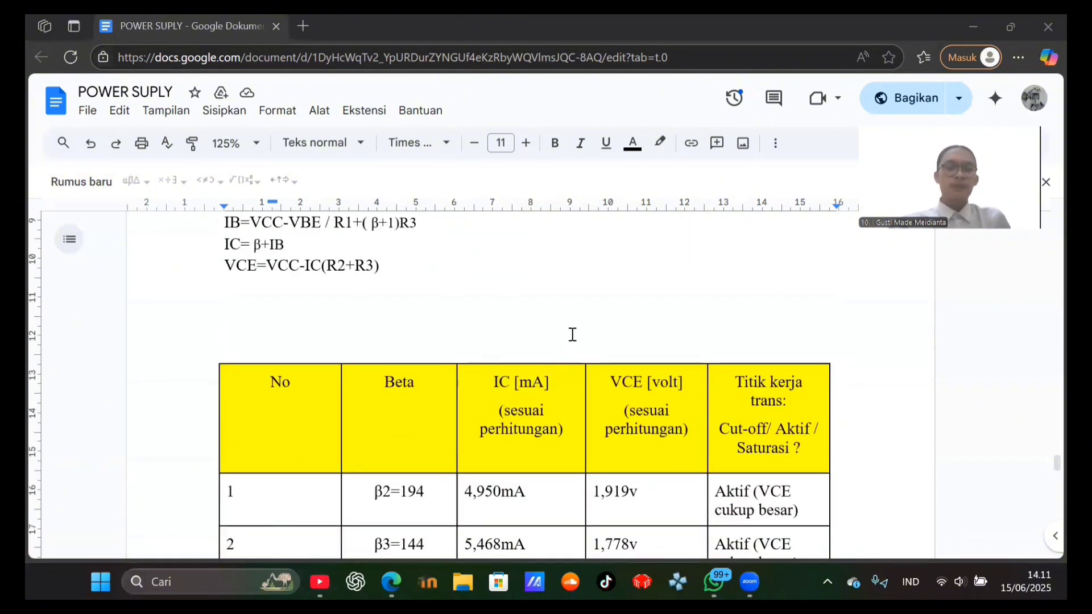
scroll(570, 333, down, 2)
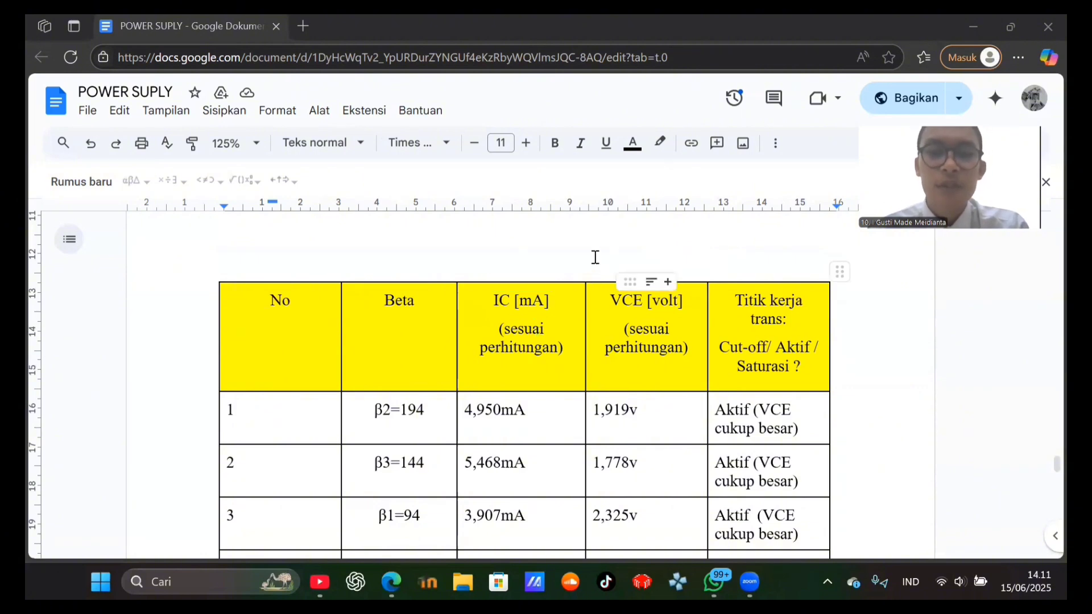
scroll(596, 257, down, 2)
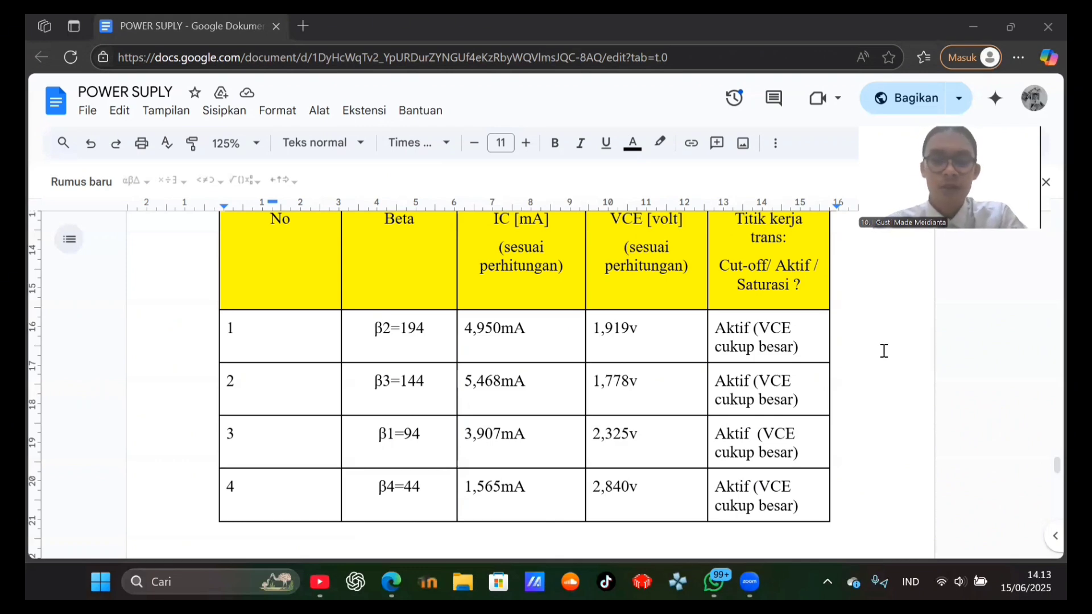
Step: Examine the section A line charts of calculated IC and VCE for the four beta values
scroll(807, 385, down, 10)
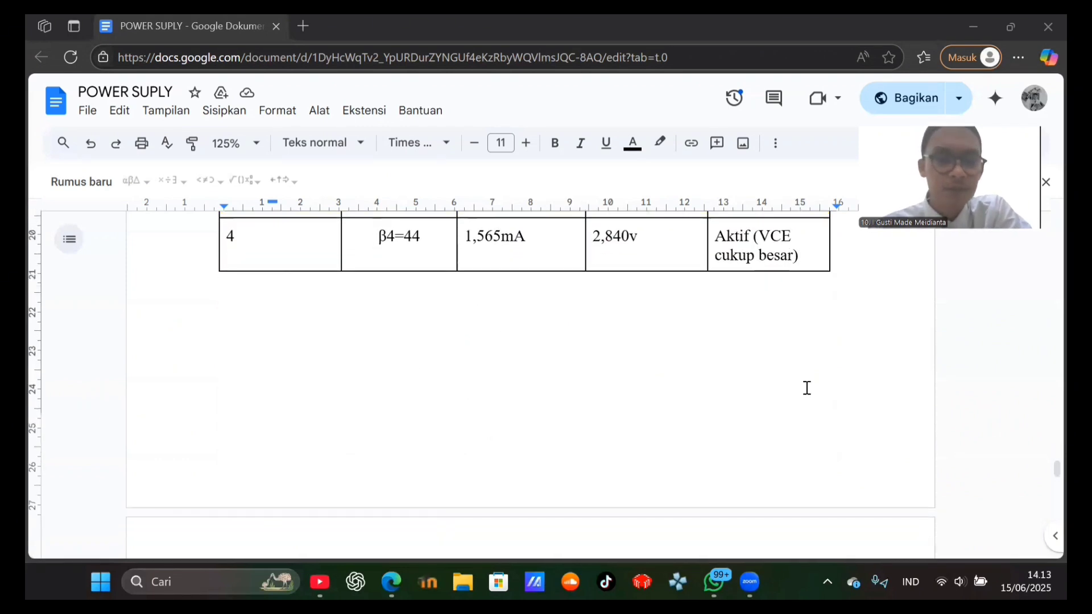
scroll(804, 391, down, 3)
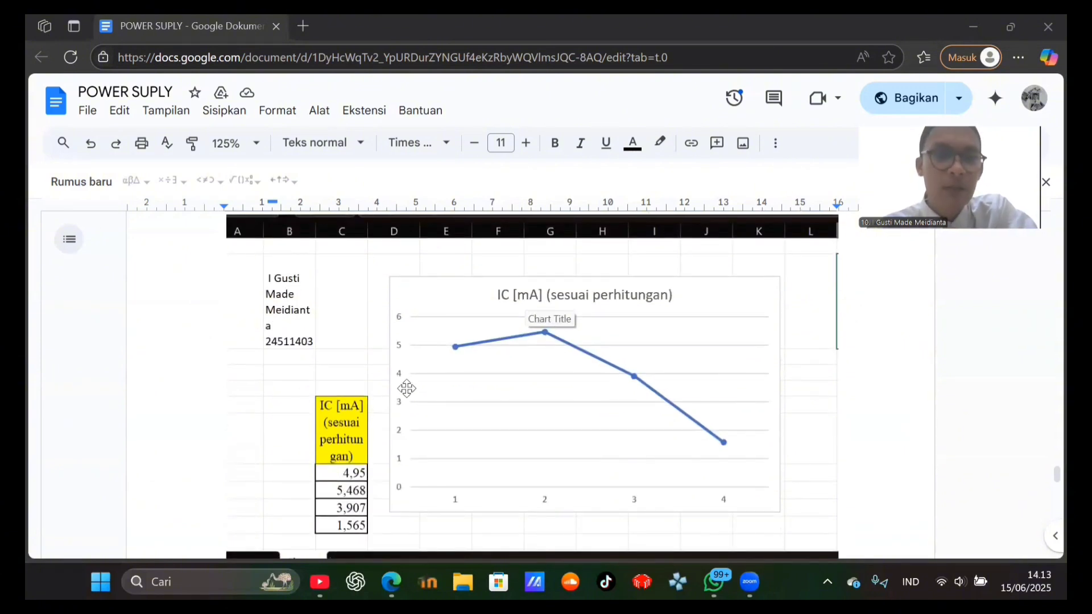
scroll(390, 400, down, 2)
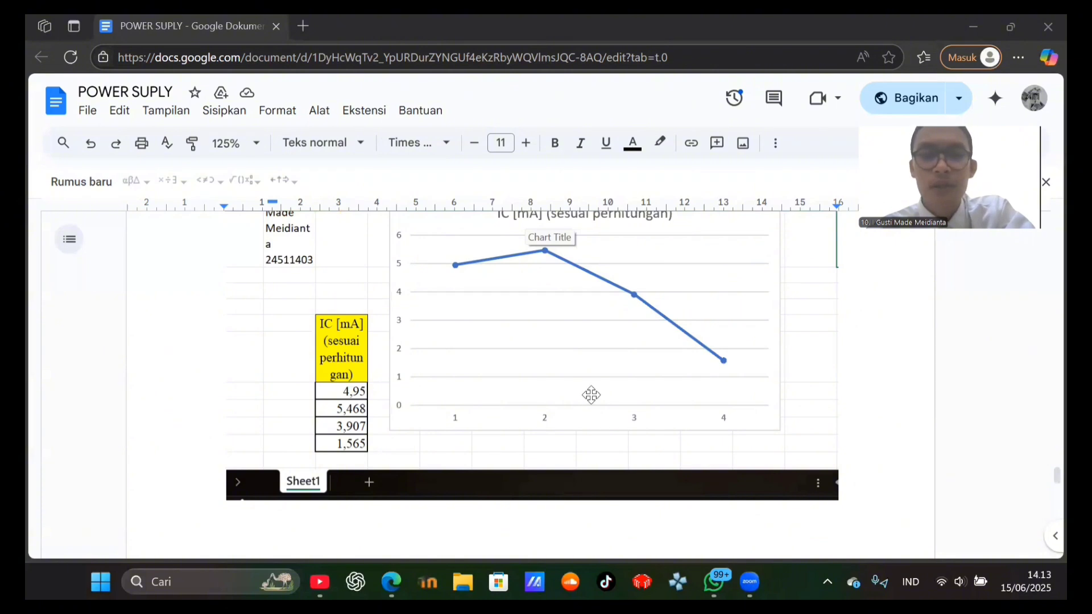
scroll(603, 362, down, 6)
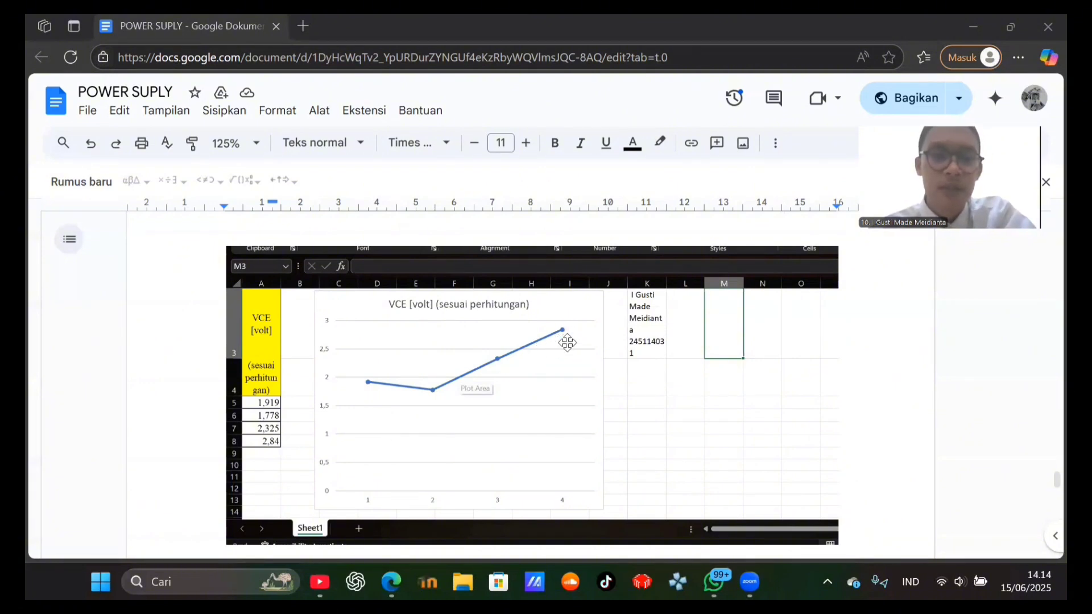
Step: Read section B on the effect of RB: the given beta and VBE, questions a to h, and the IB, IC and VCE formulas
scroll(558, 355, down, 3)
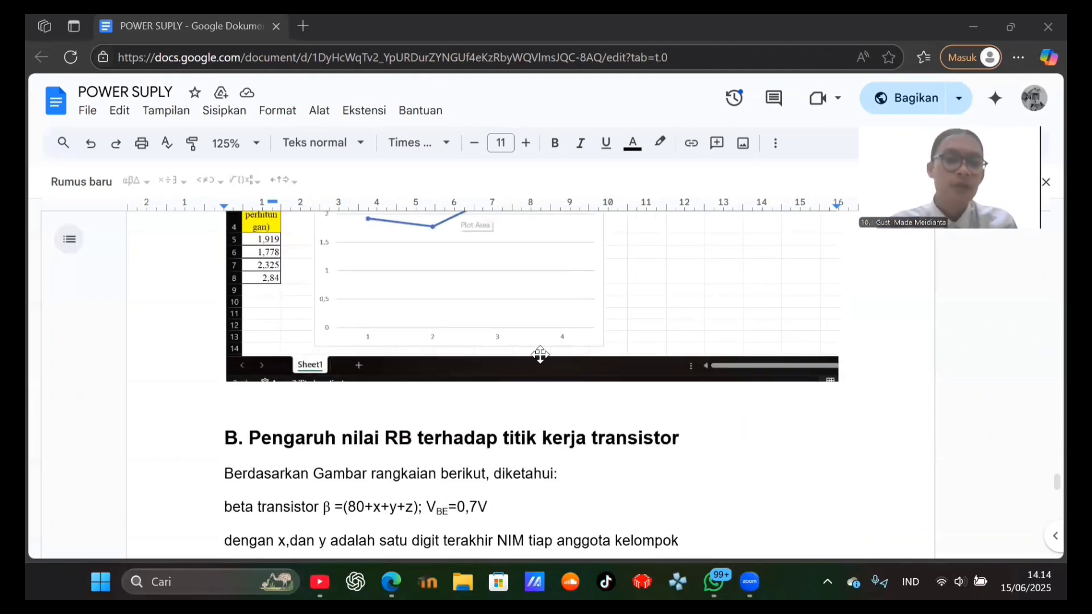
scroll(540, 356, down, 2)
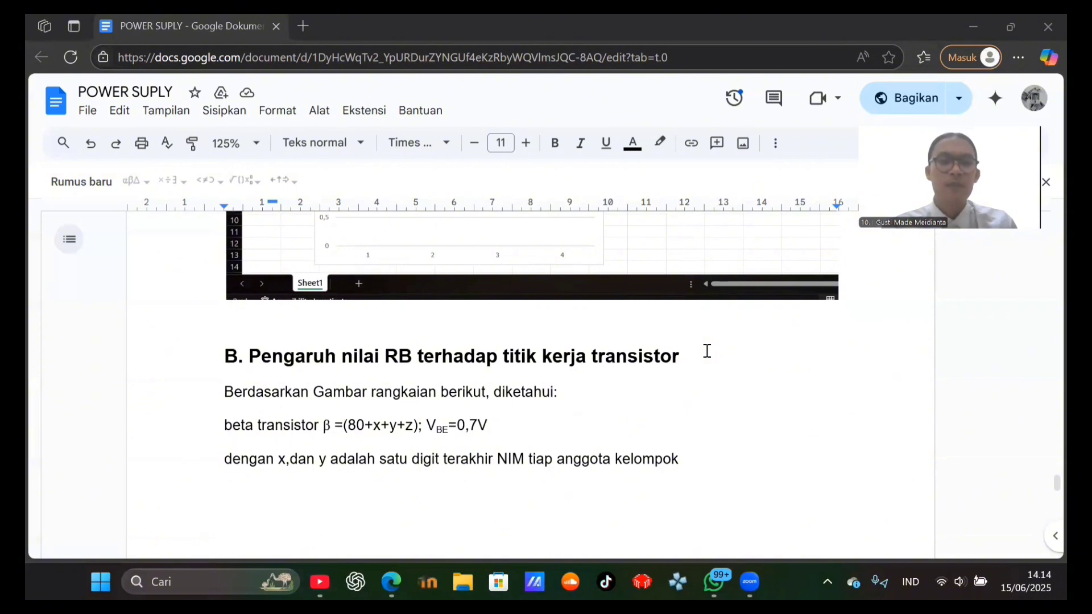
scroll(707, 351, down, 2)
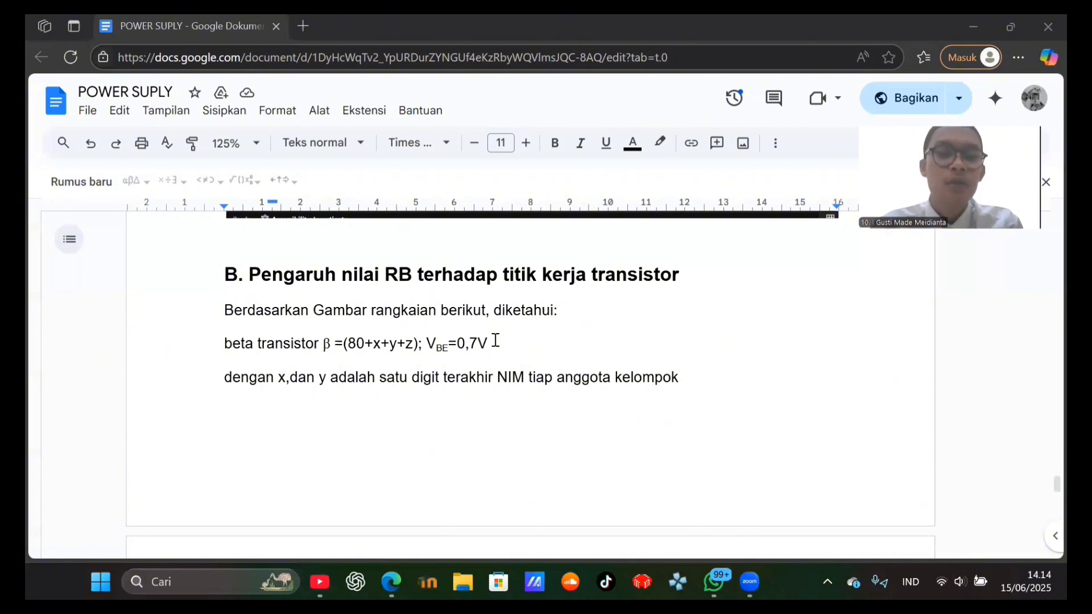
scroll(577, 336, down, 5)
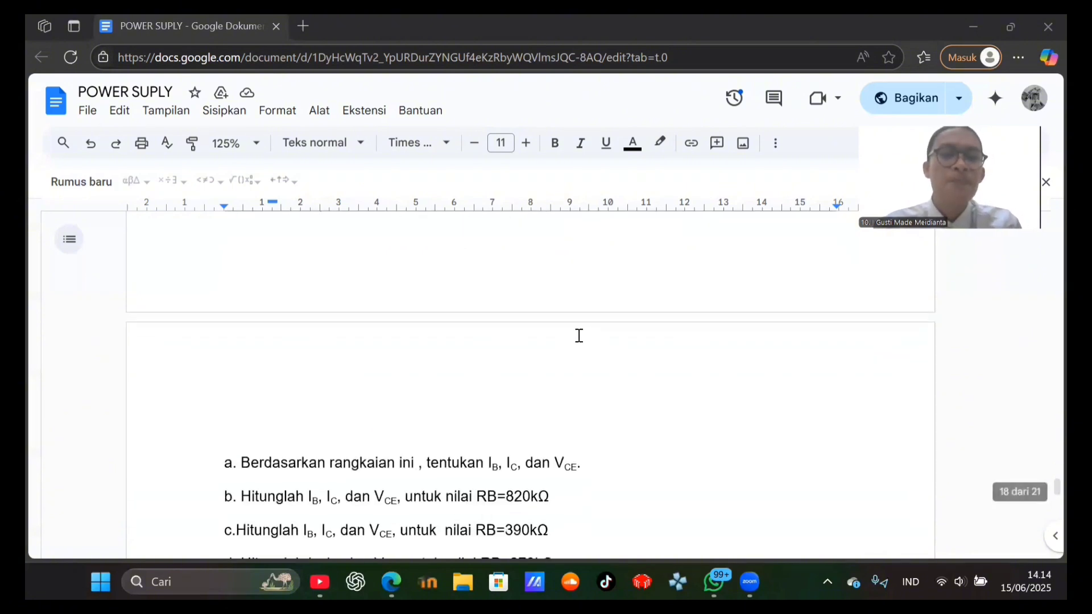
scroll(577, 339, down, 3)
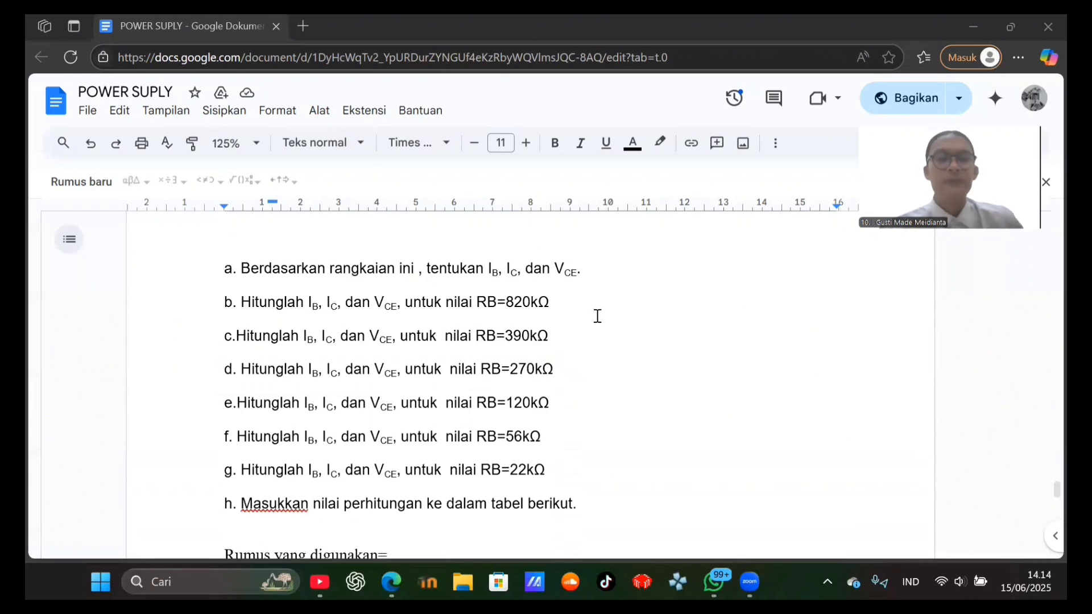
scroll(568, 293, down, 3)
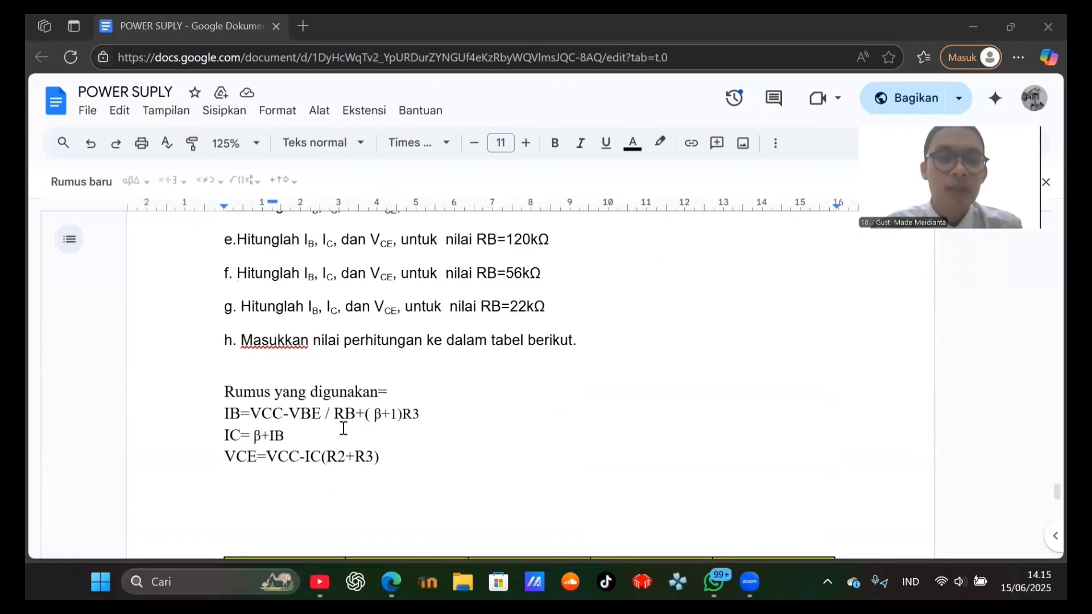
scroll(461, 422, down, 1)
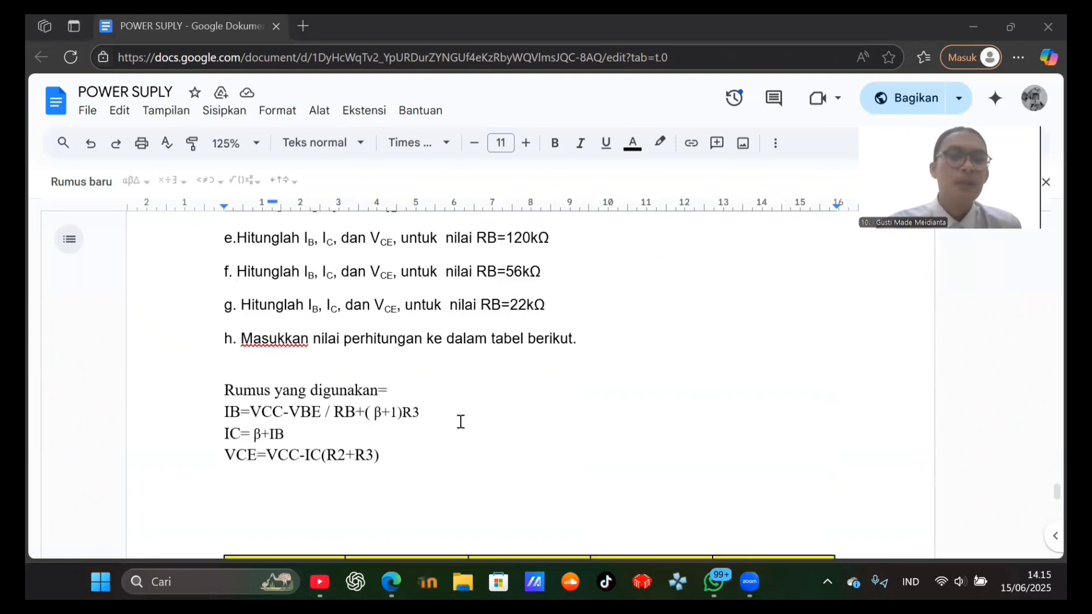
Step: Review the section B table, comparing IC, VCE and the transistor's operating point across the RB values from 820k to 22k ohm
scroll(461, 422, down, 5)
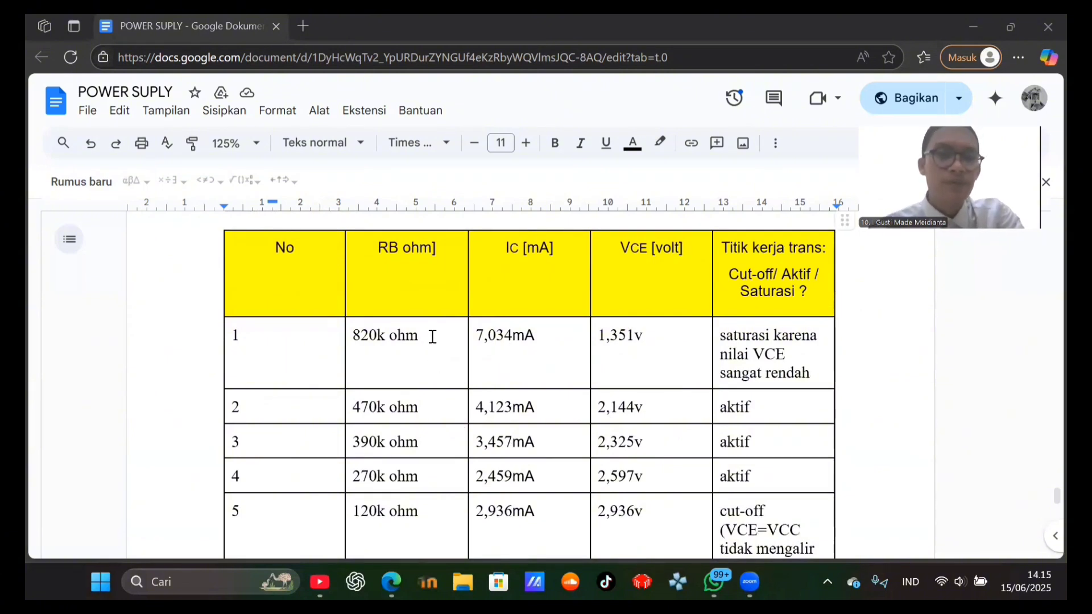
scroll(417, 276, down, 2)
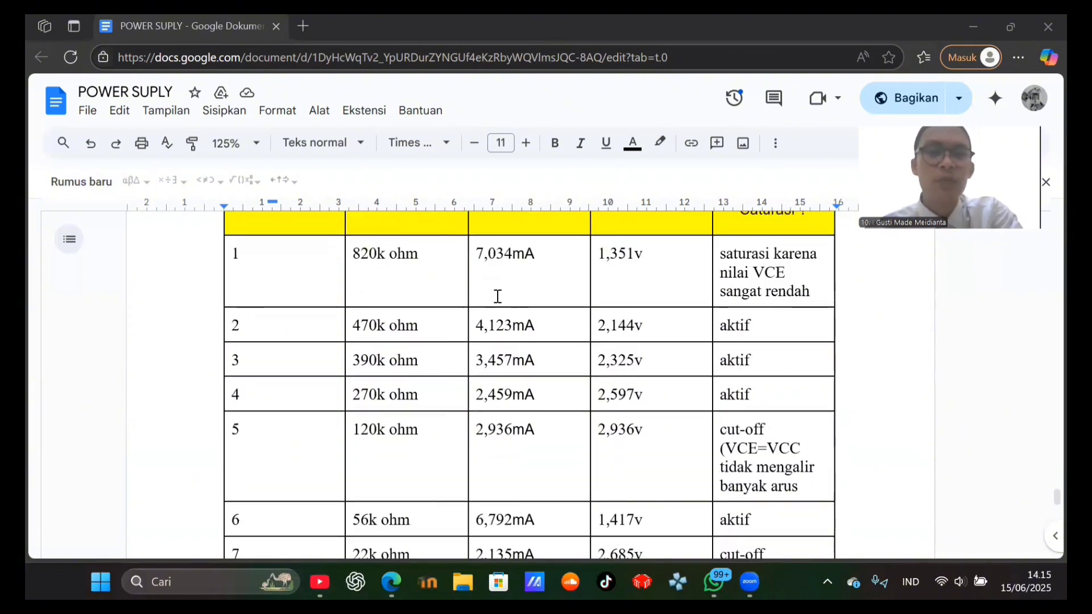
scroll(498, 297, up, 1)
scroll(498, 296, up, 1)
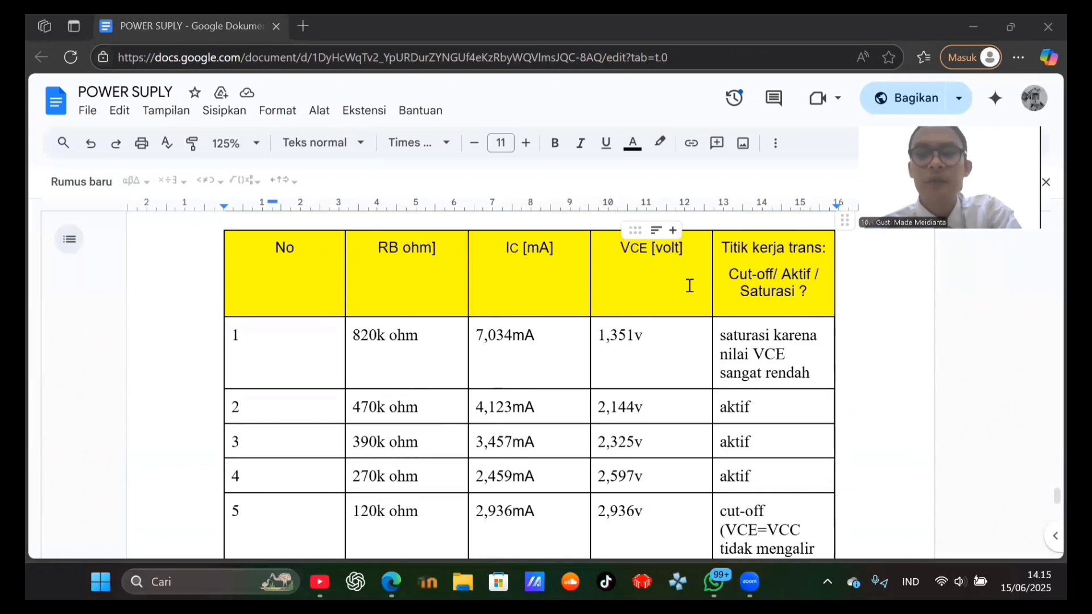
scroll(683, 323, down, 2)
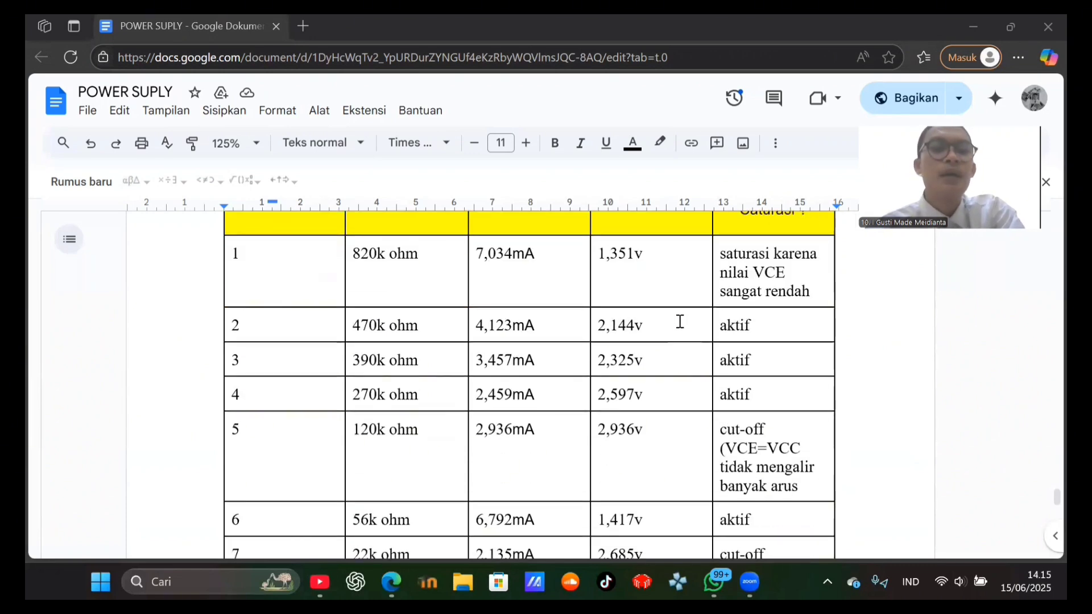
scroll(679, 321, up, 2)
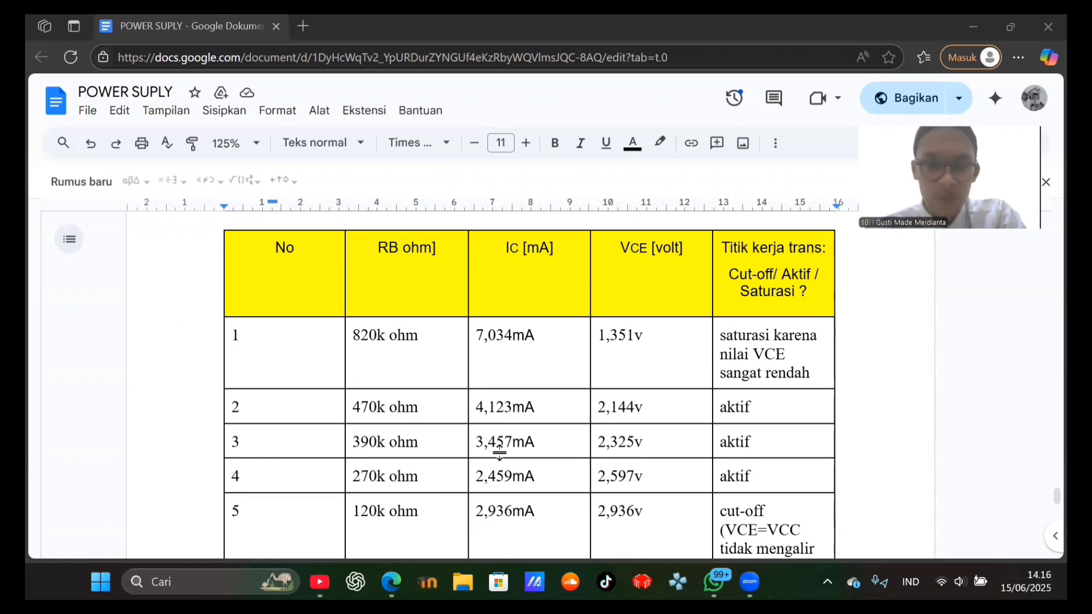
scroll(581, 411, down, 1)
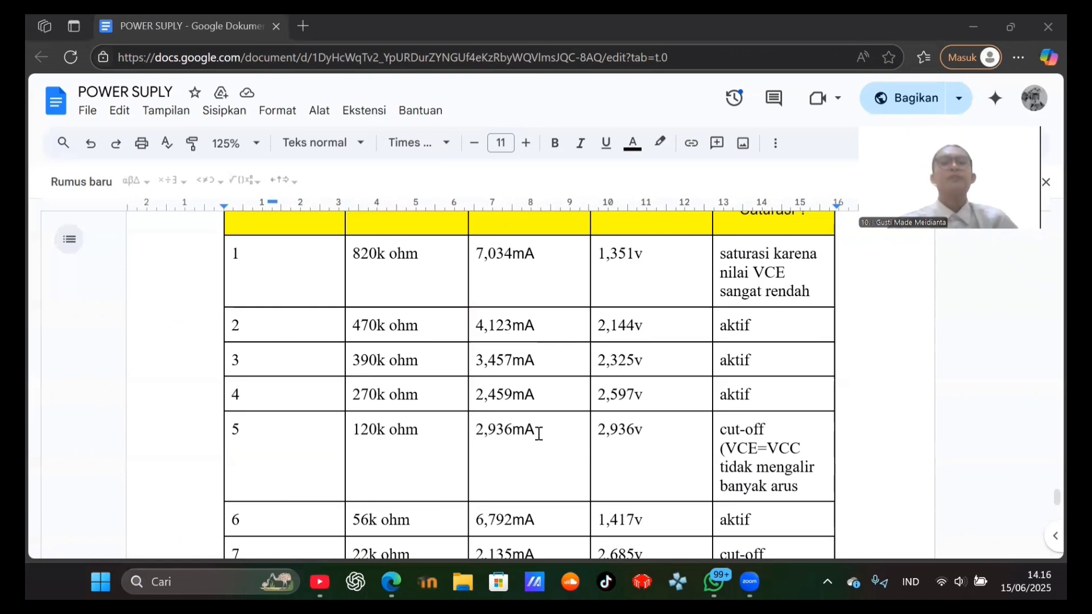
scroll(541, 431, up, 2)
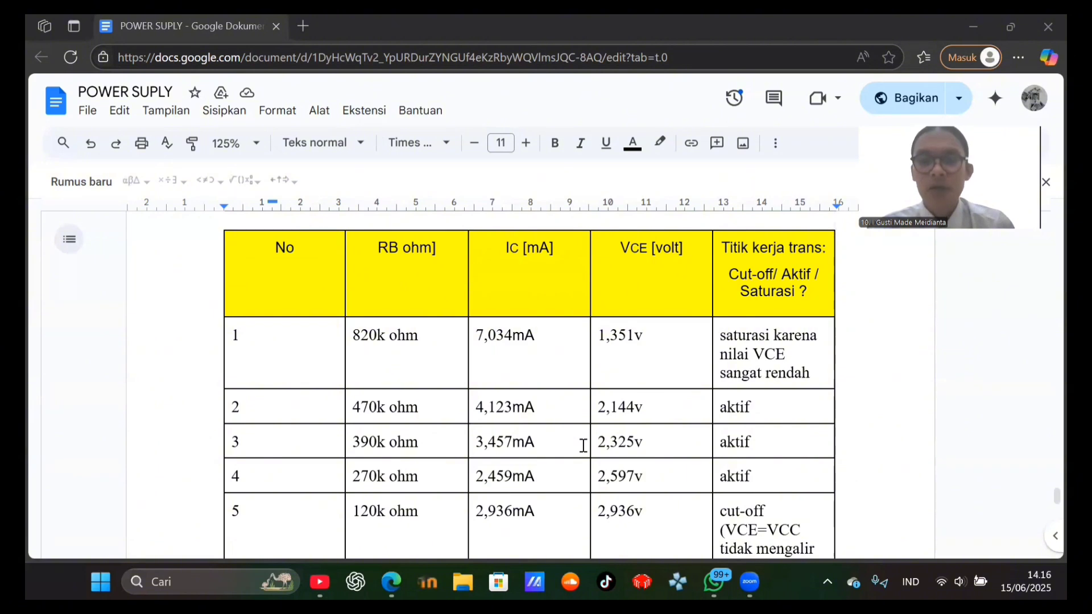
scroll(583, 445, down, 1)
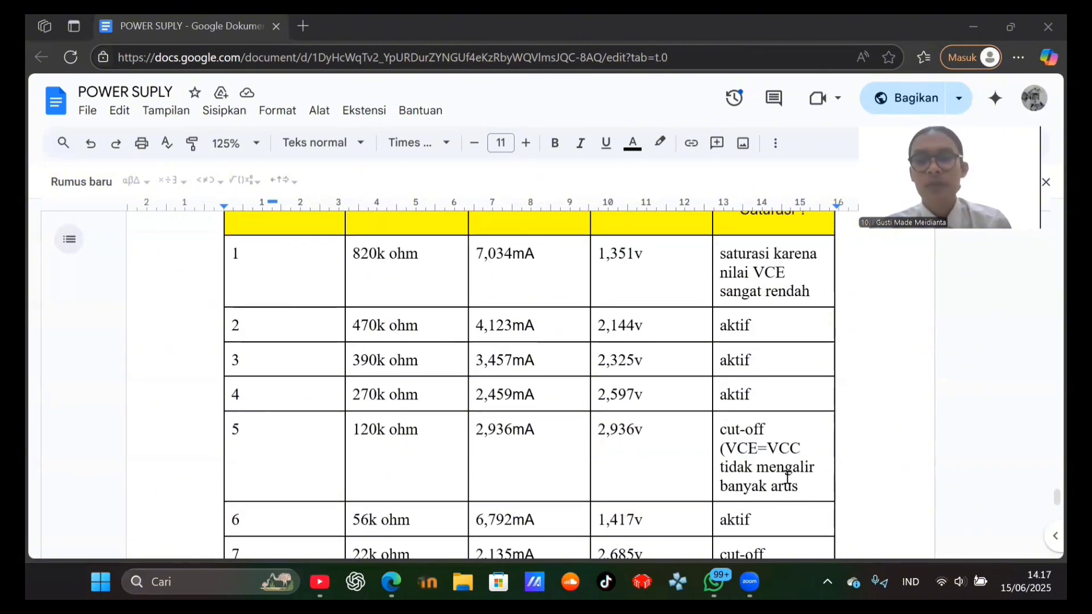
scroll(621, 401, up, 1)
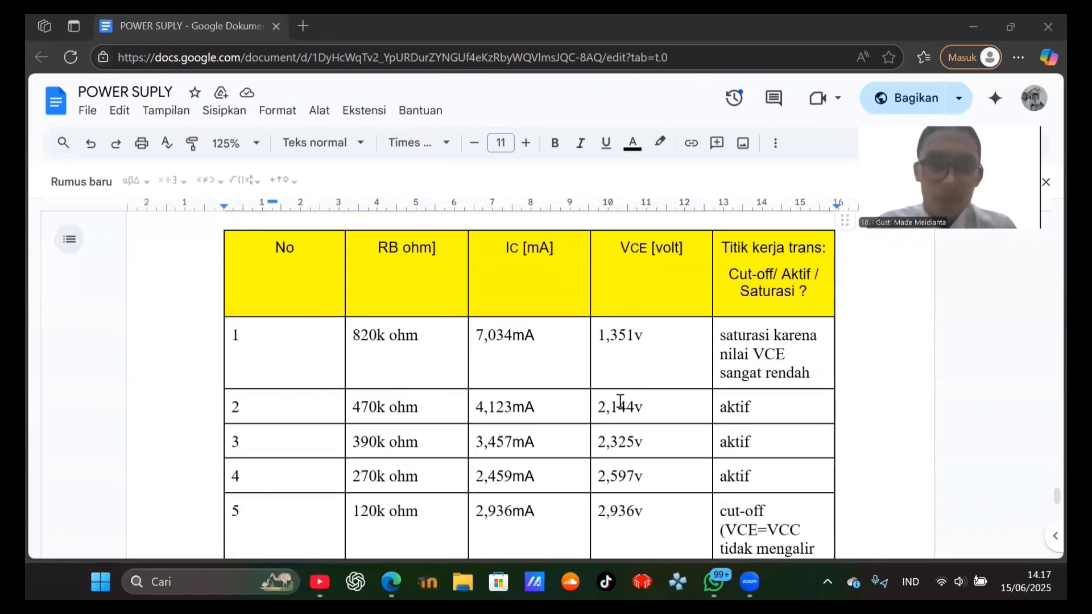
scroll(621, 401, down, 2)
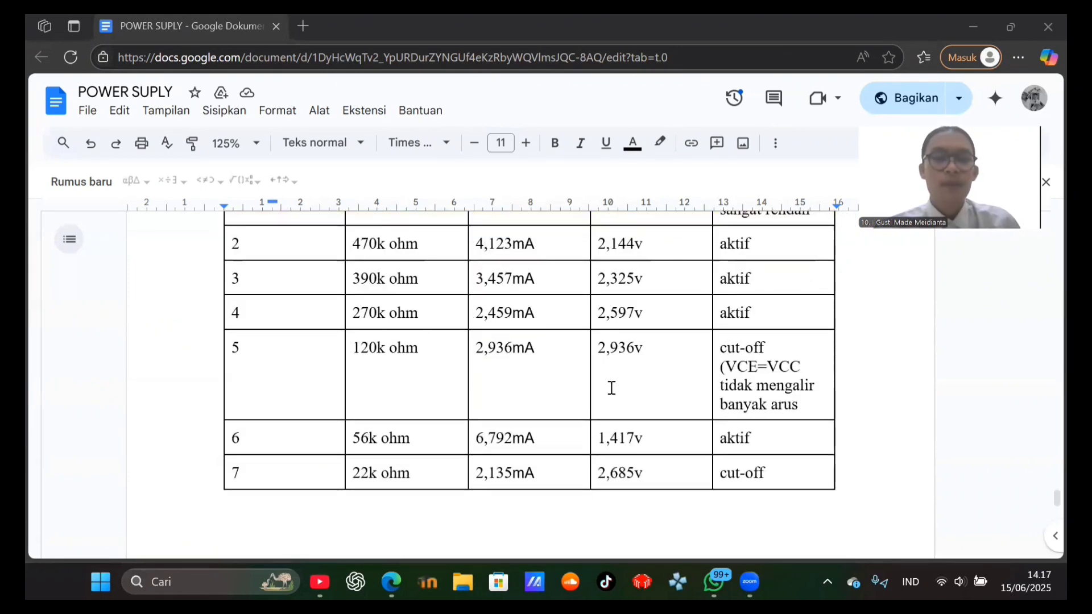
scroll(611, 388, up, 2)
scroll(609, 386, down, 2)
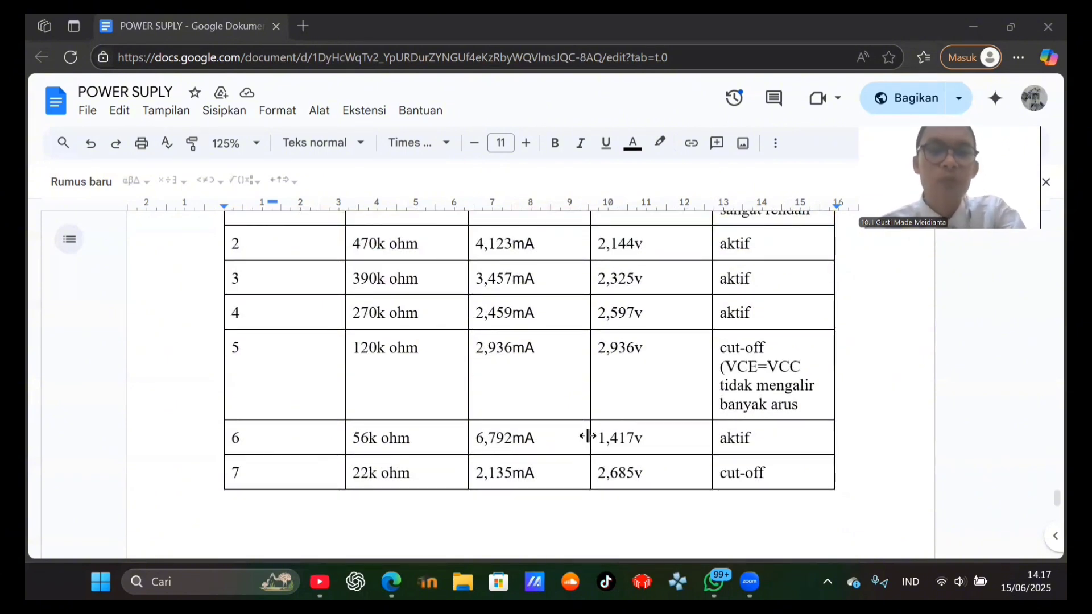
scroll(562, 440, up, 2)
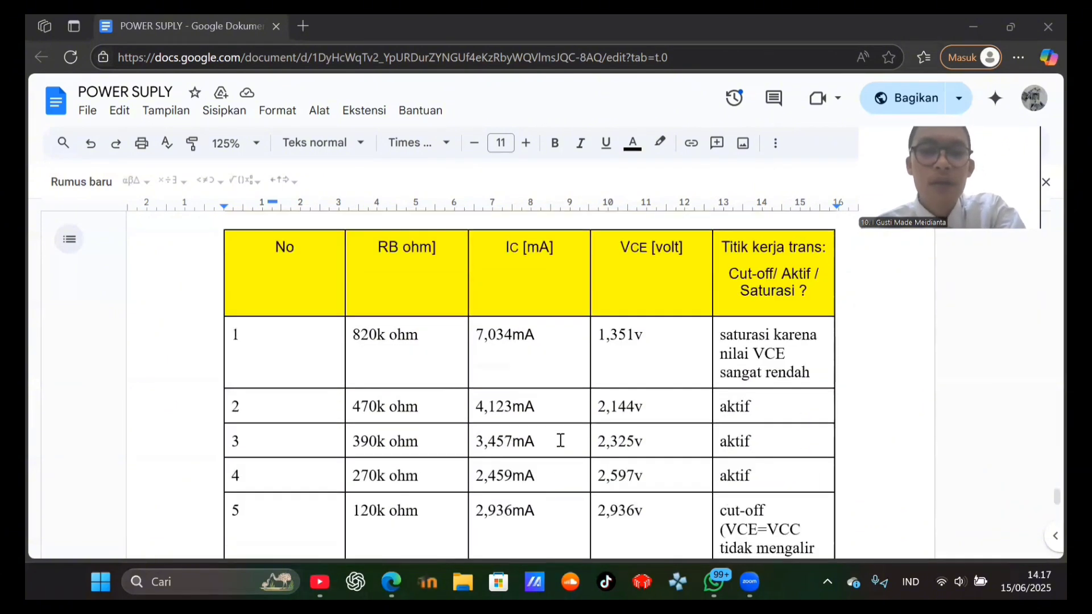
scroll(561, 442, down, 2)
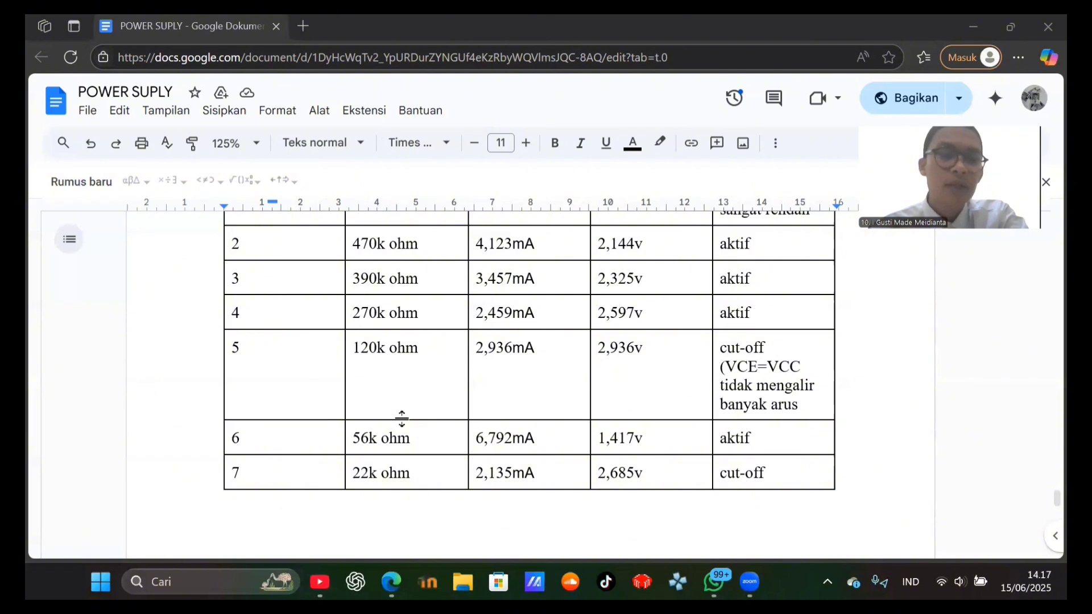
scroll(402, 418, up, 4)
scroll(401, 419, down, 5)
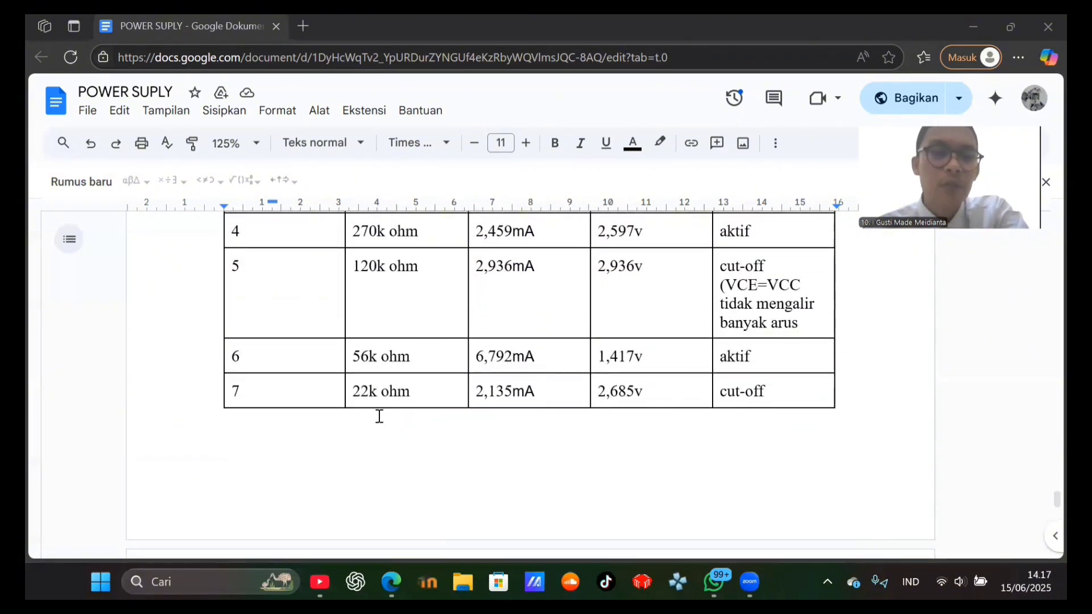
scroll(454, 390, up, 4)
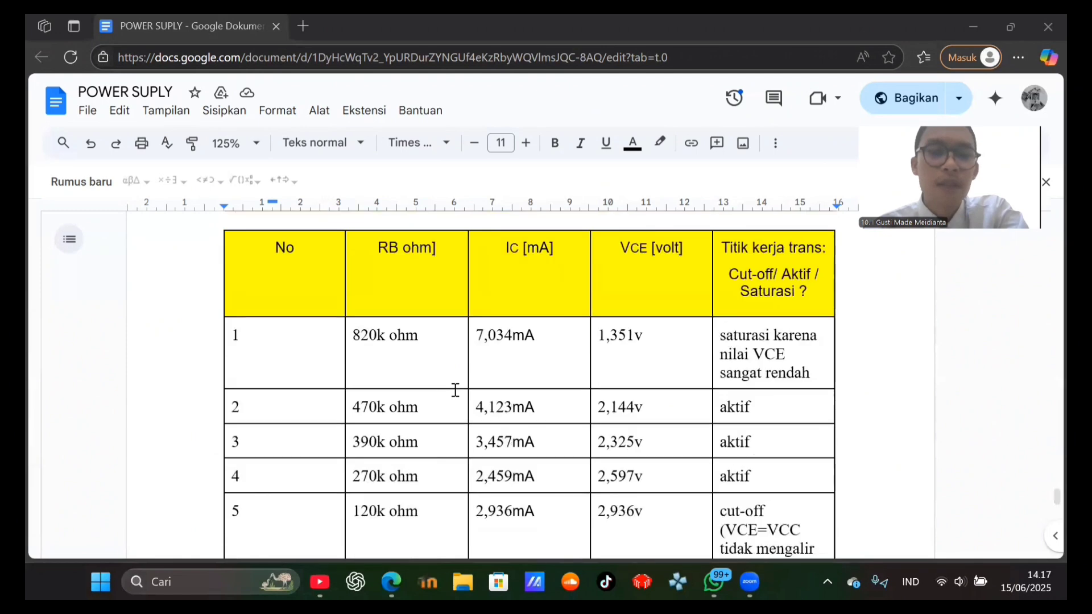
scroll(455, 390, down, 3)
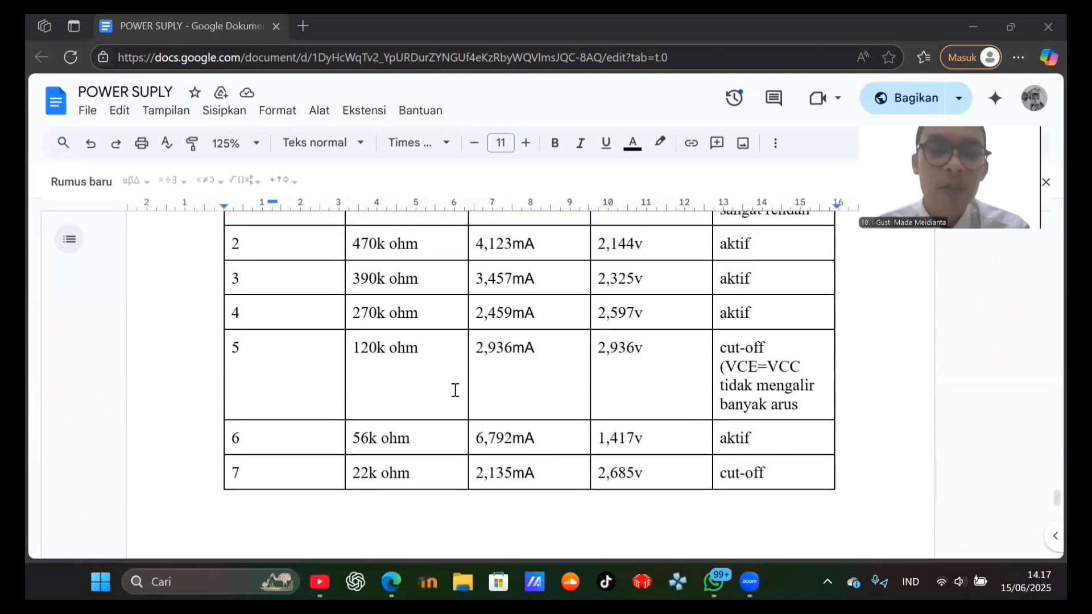
scroll(455, 390, up, 3)
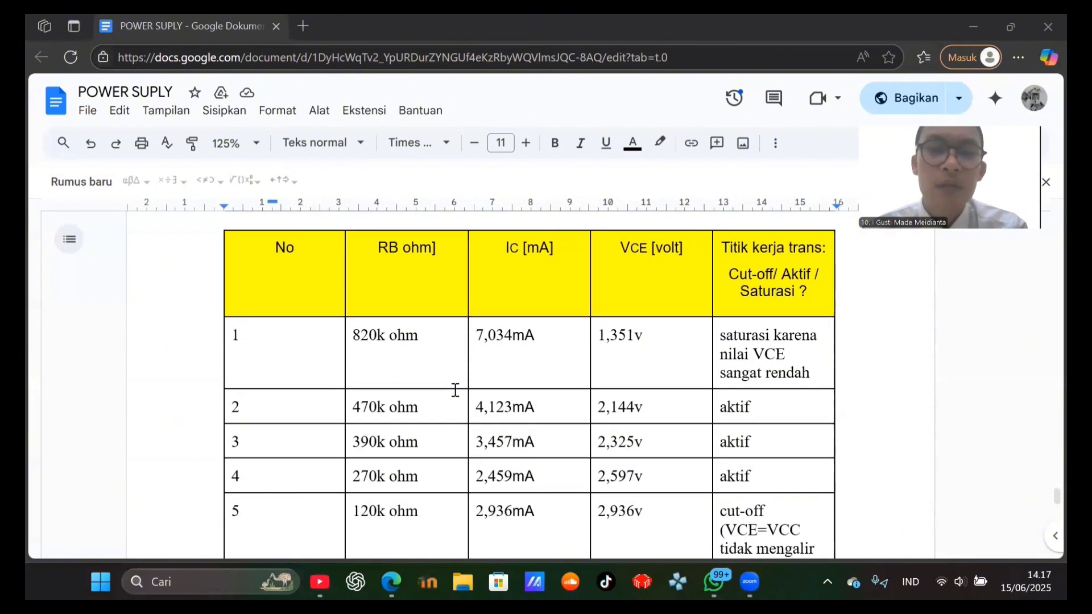
scroll(455, 390, down, 3)
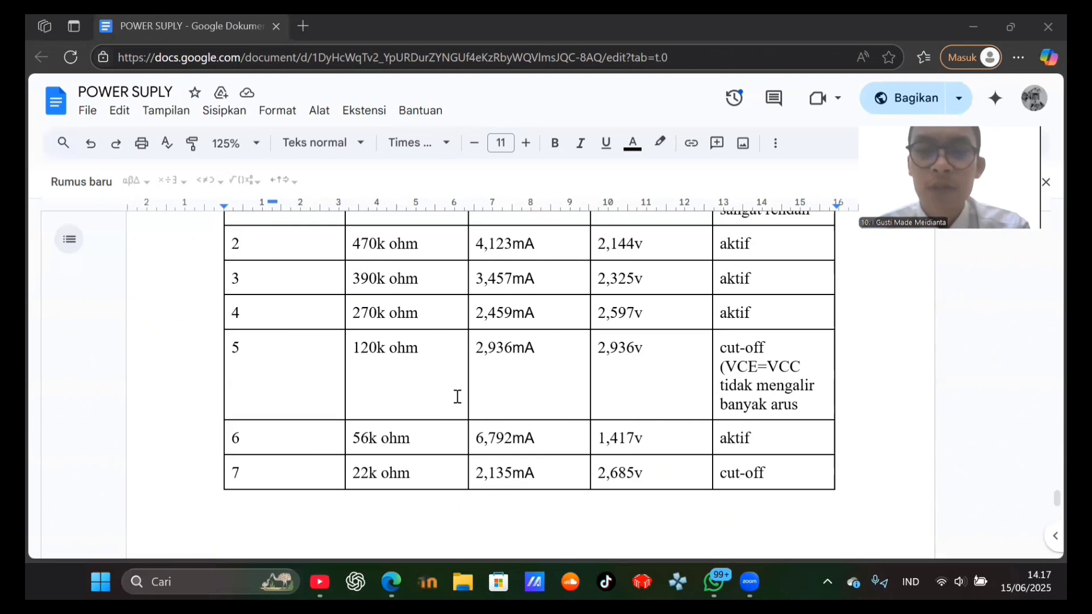
Step: Read the Catatan notes on saturation and the active region, and check them against the rows of the RB table
scroll(457, 396, down, 7)
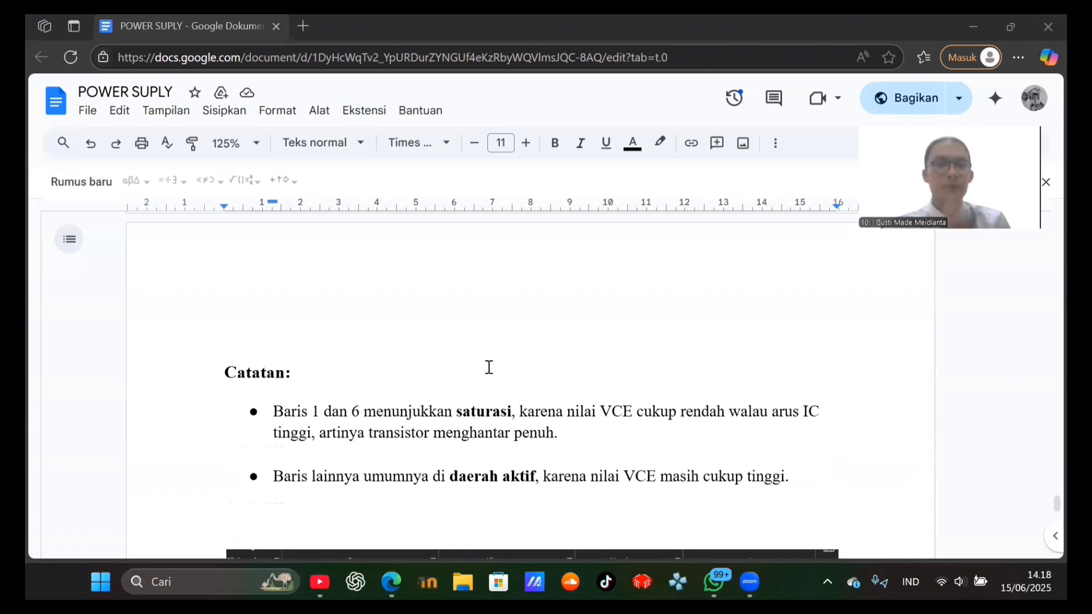
scroll(489, 367, up, 10)
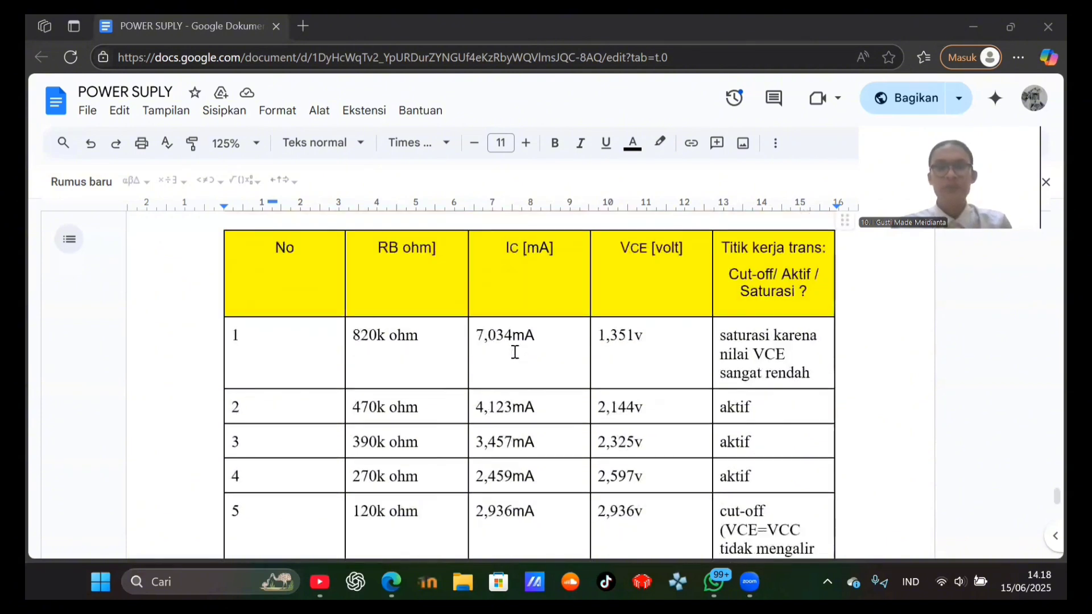
scroll(514, 353, down, 3)
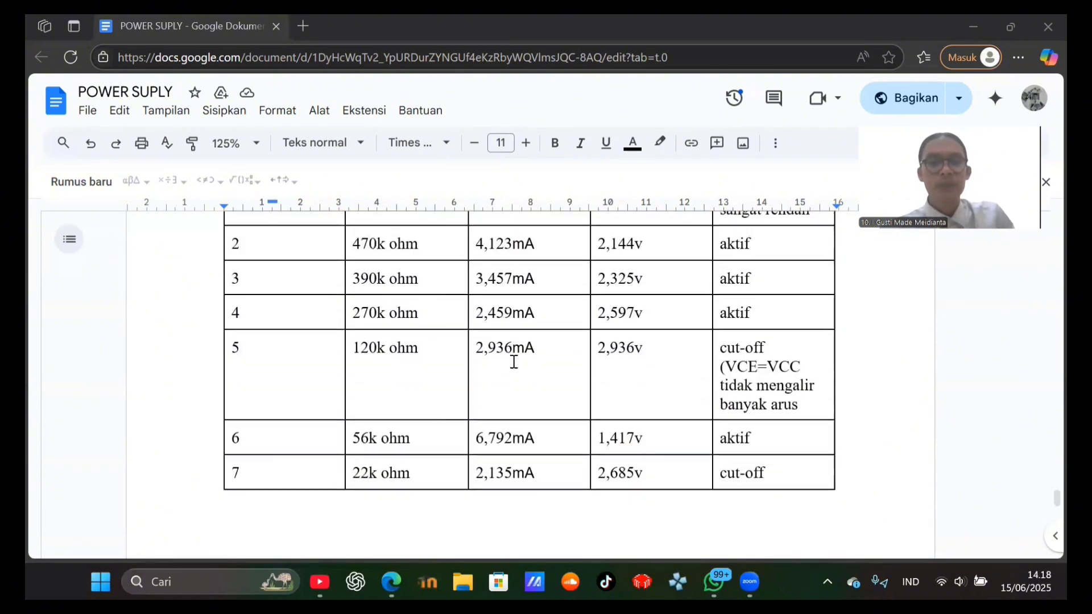
Step: Examine the section B line charts of IC and VCE for the seven RB values
scroll(507, 374, down, 10)
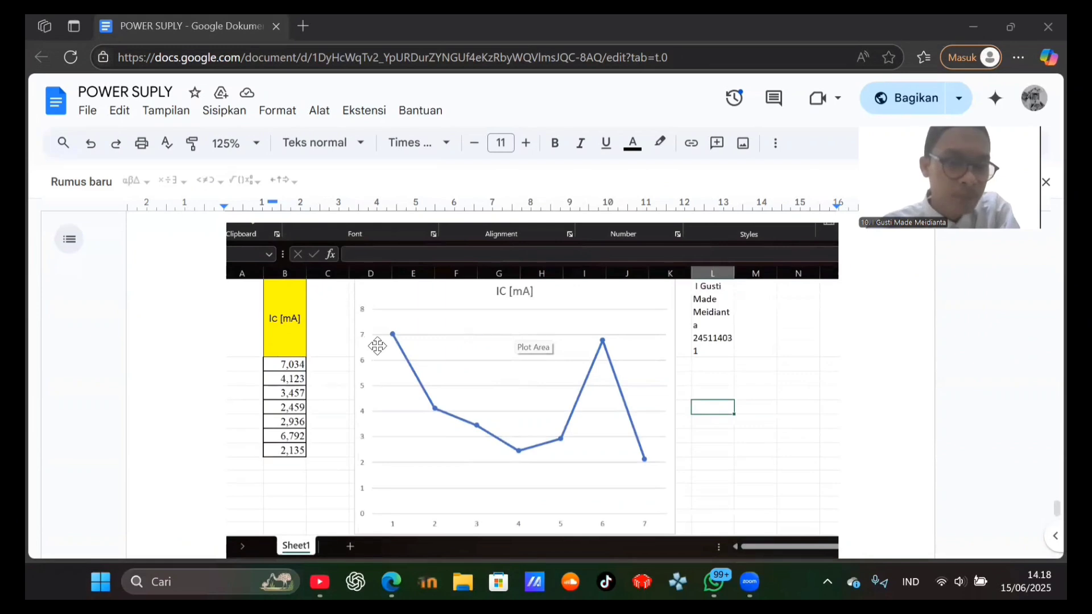
scroll(327, 321, down, 2)
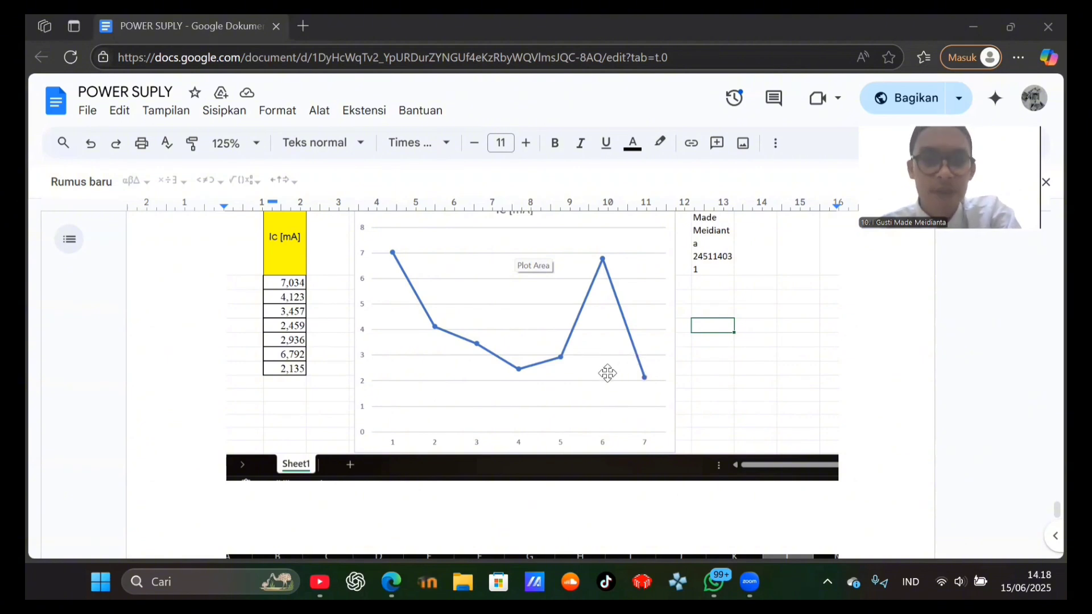
scroll(607, 373, down, 5)
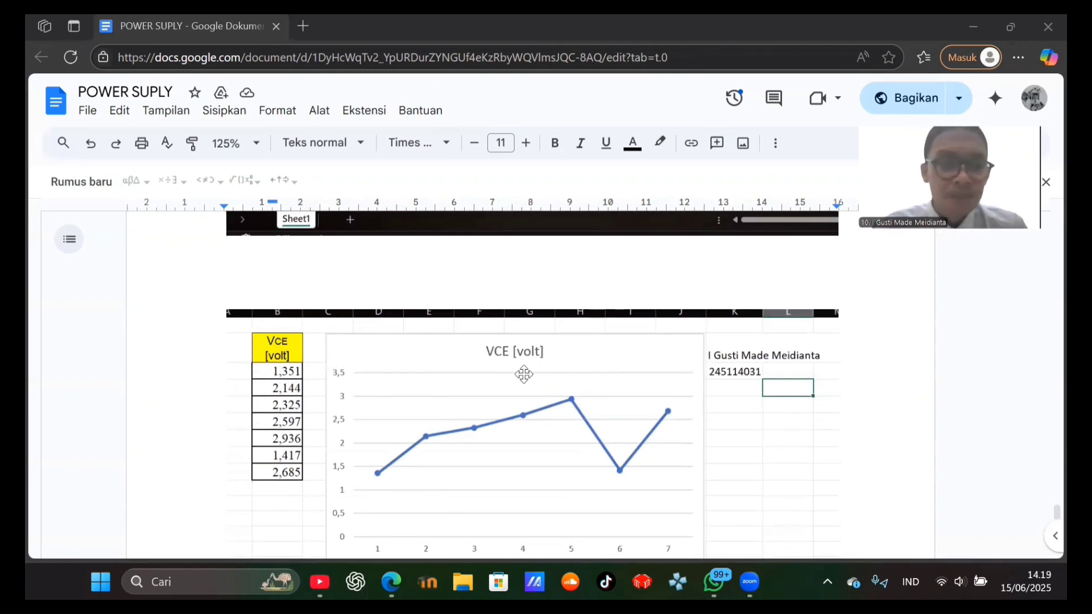
Step: Examine the VCE chart and the handwritten IB, IC and VCE calculations for beta 194, 144, 94 and 44
scroll(524, 373, down, 1)
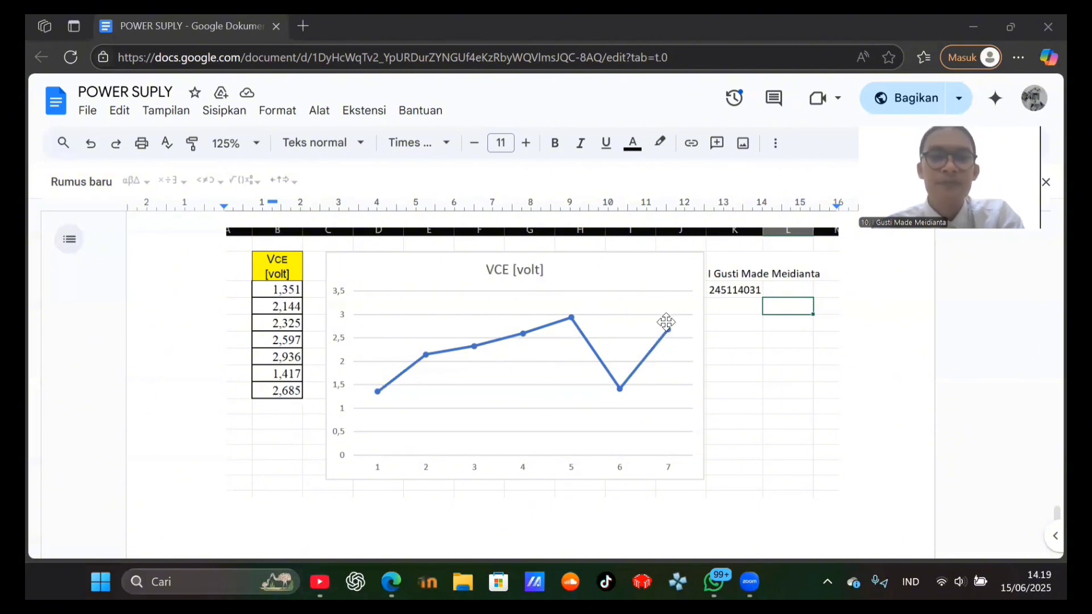
scroll(660, 335, down, 8)
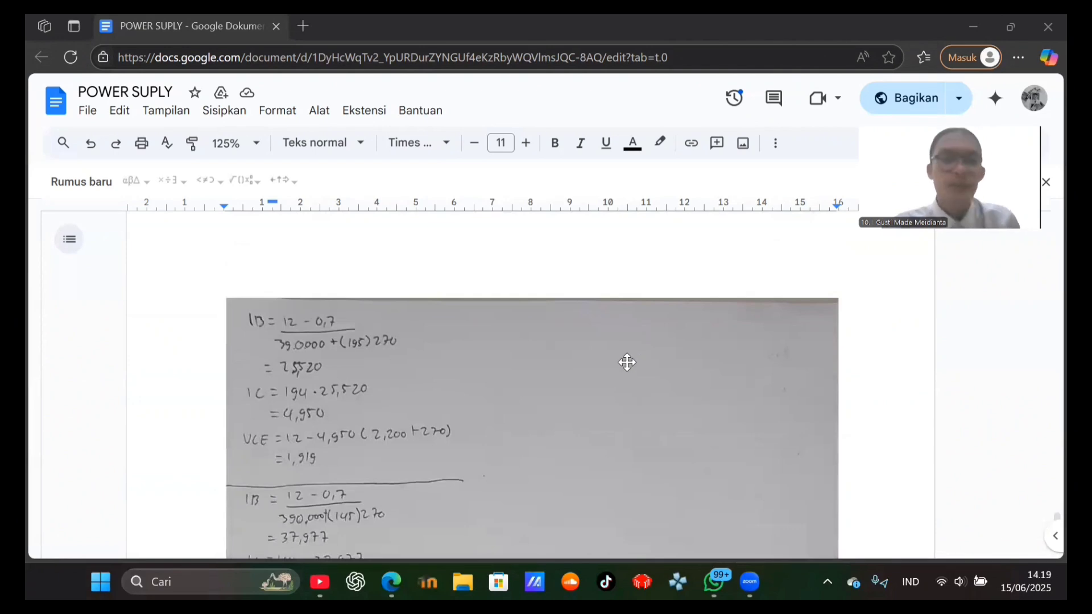
scroll(628, 361, down, 1)
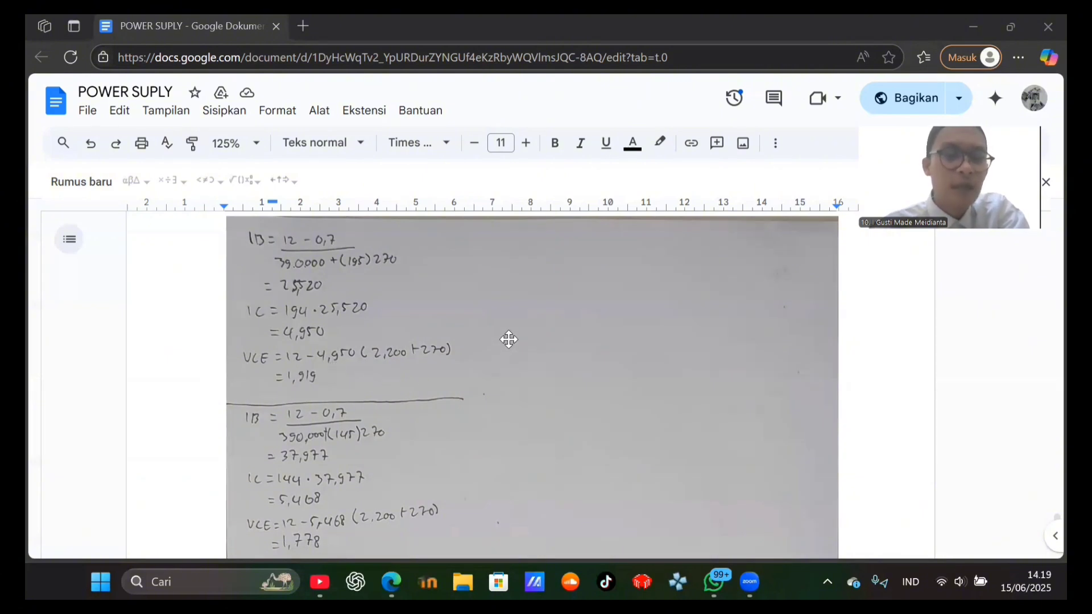
scroll(422, 324, down, 3)
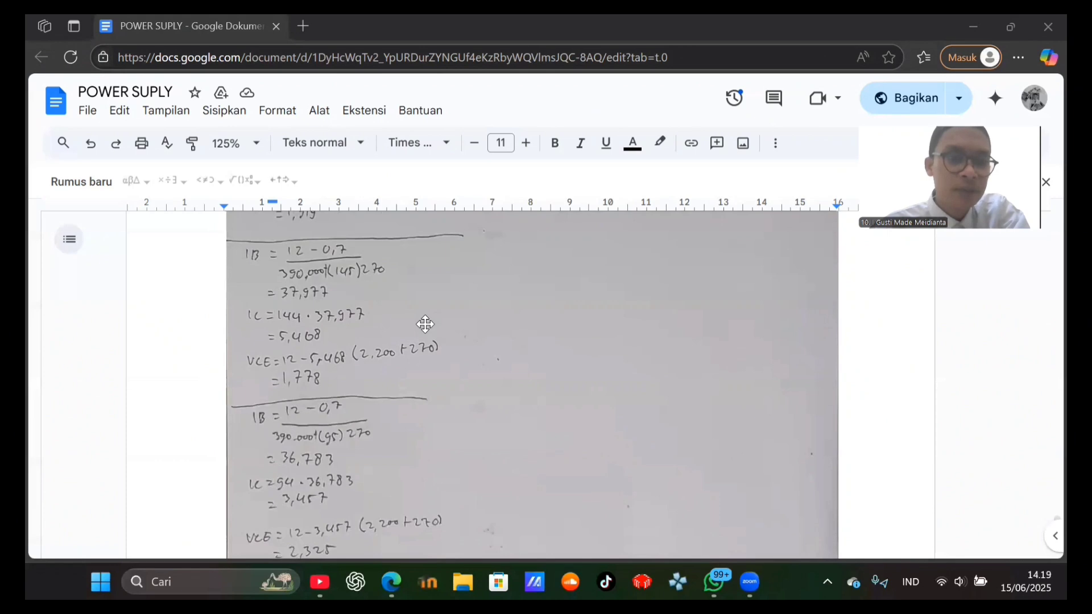
scroll(426, 324, down, 4)
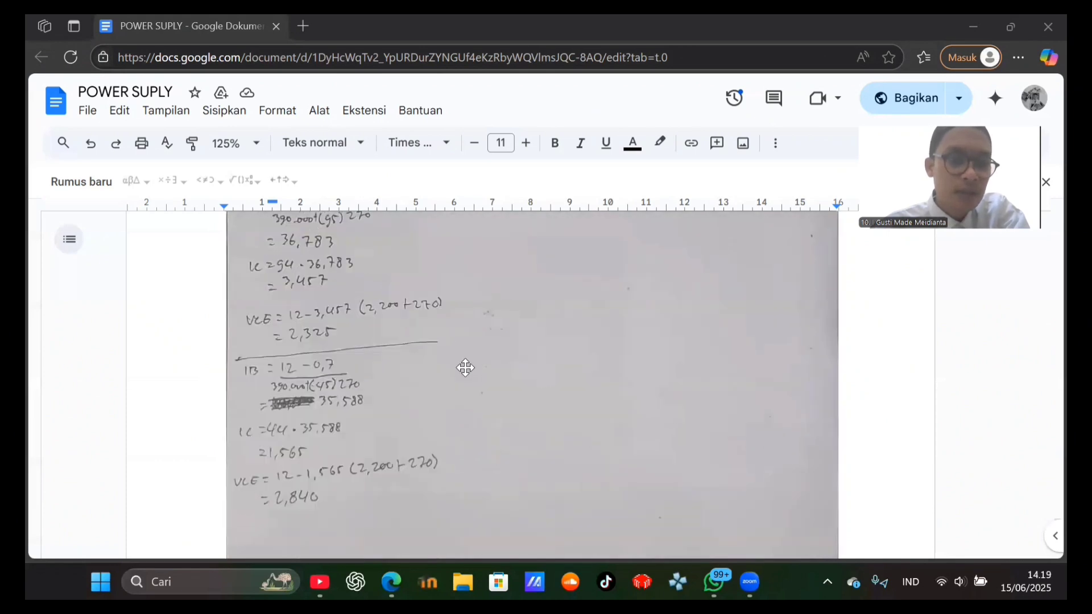
scroll(465, 368, down, 1)
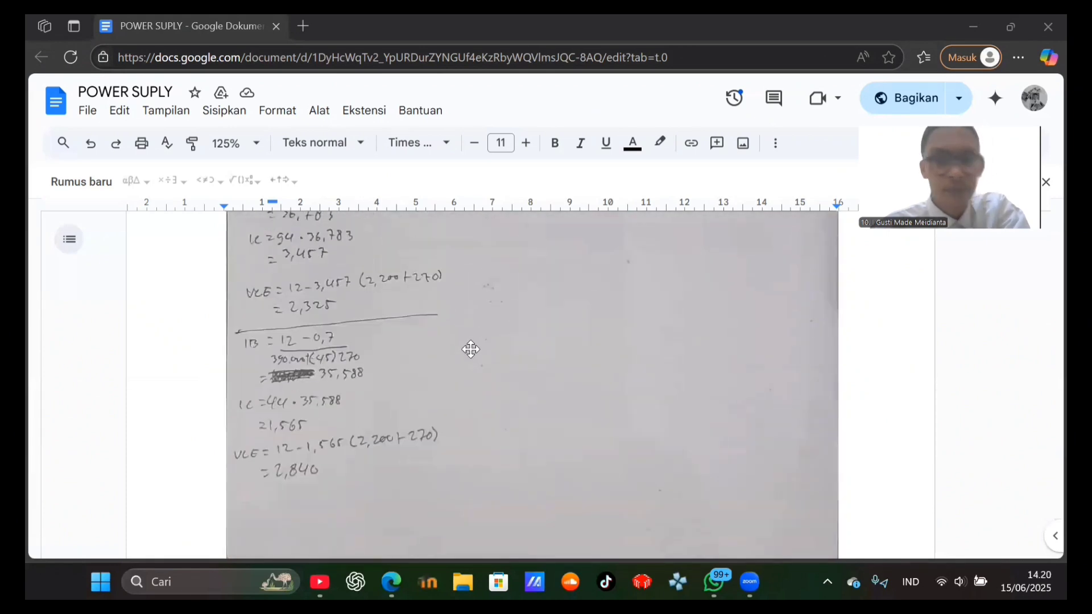
Step: Read the handwritten IB, IC and VCE formulas and the worked calculations for RB of 820k, 390k and 270k ohm
scroll(522, 322, down, 8)
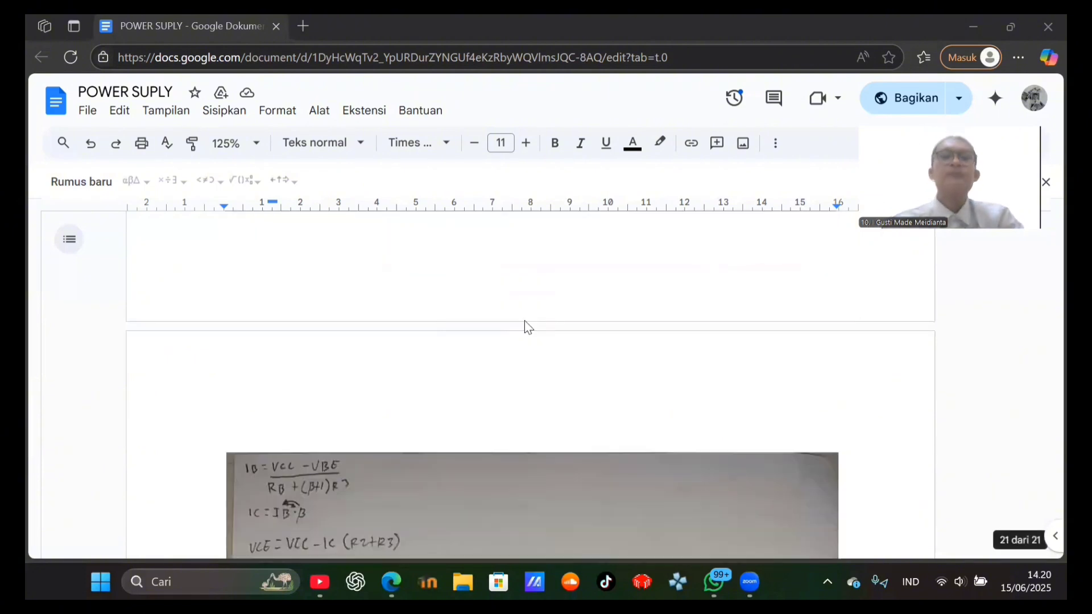
scroll(524, 322, down, 2)
scroll(468, 392, down, 2)
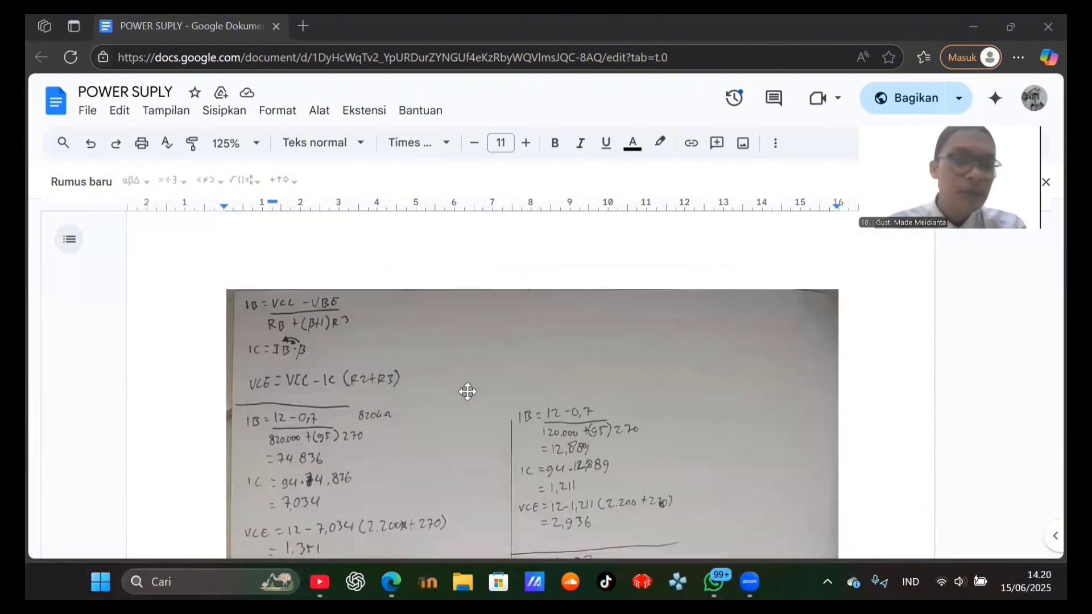
scroll(464, 377, down, 3)
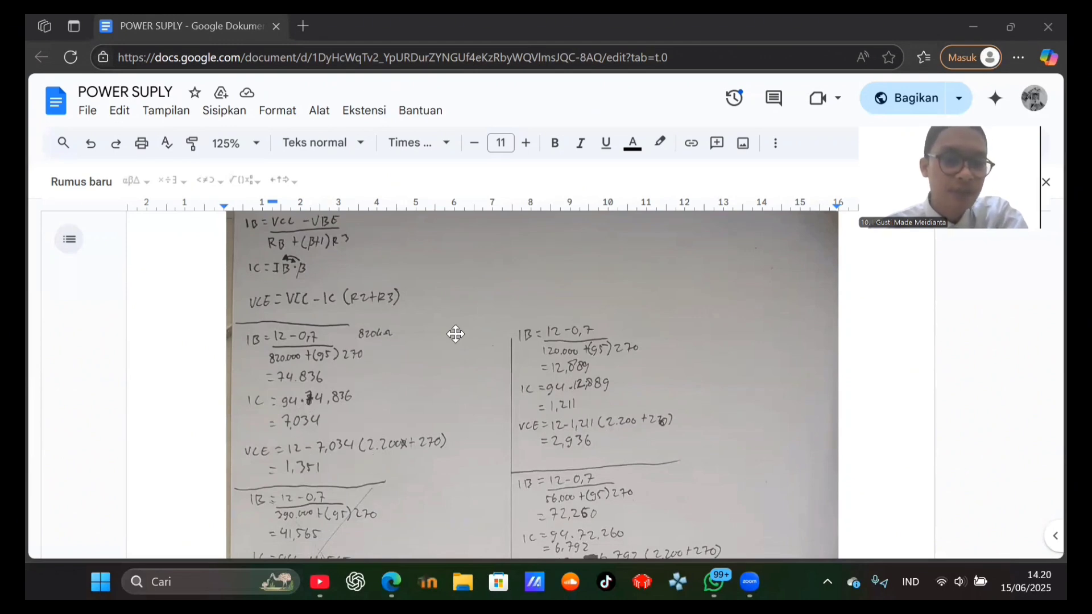
scroll(456, 332, down, 6)
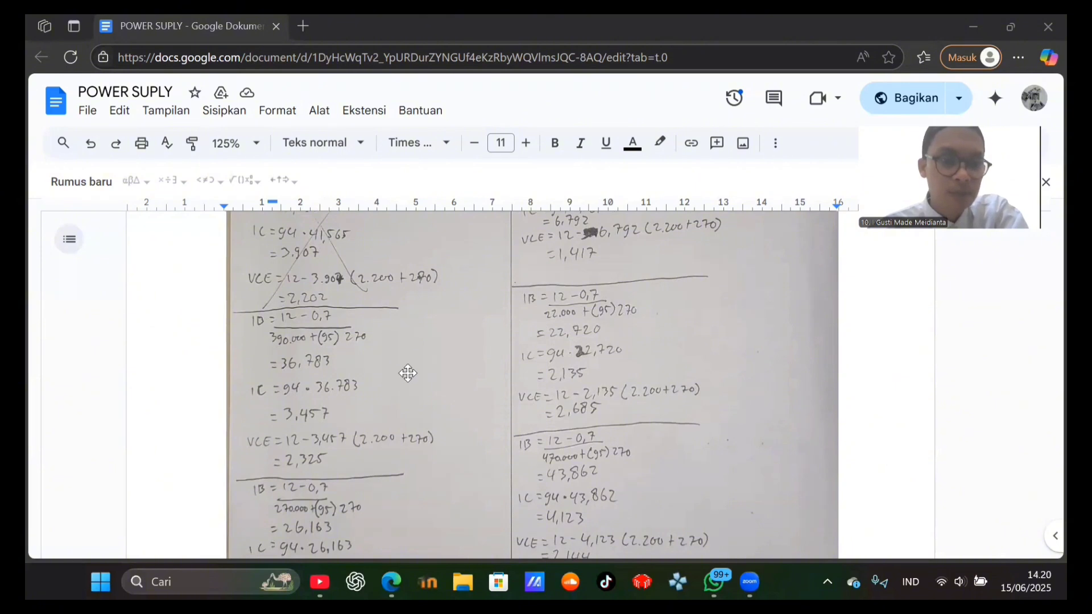
scroll(425, 380, down, 1)
scroll(424, 379, down, 3)
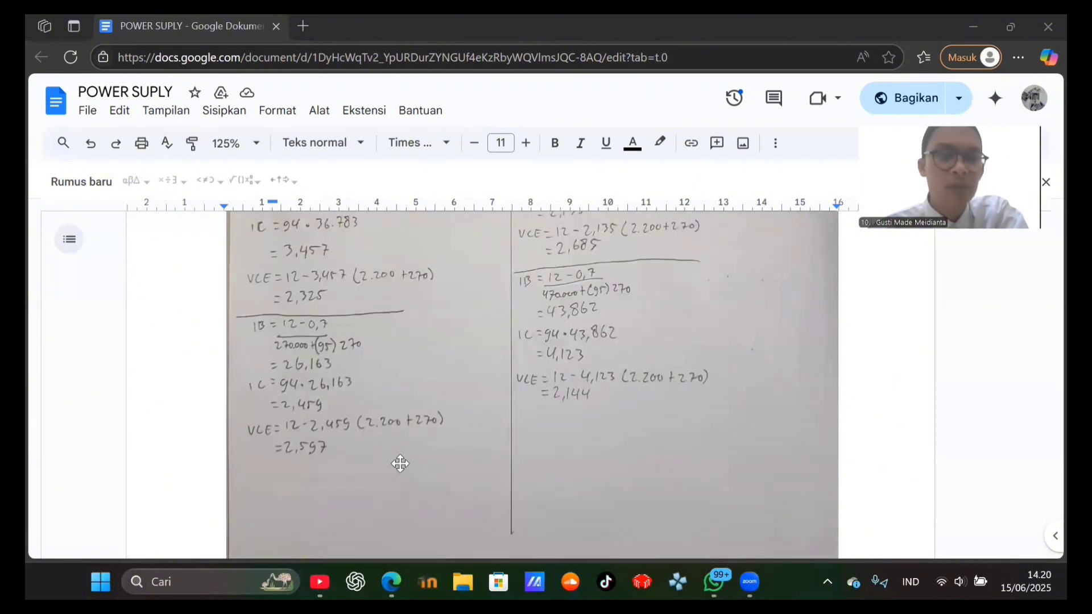
Step: Review the second column of handwritten calculations, covering RB of 120k, 56k, 22k and 470k ohm
scroll(401, 456, up, 10)
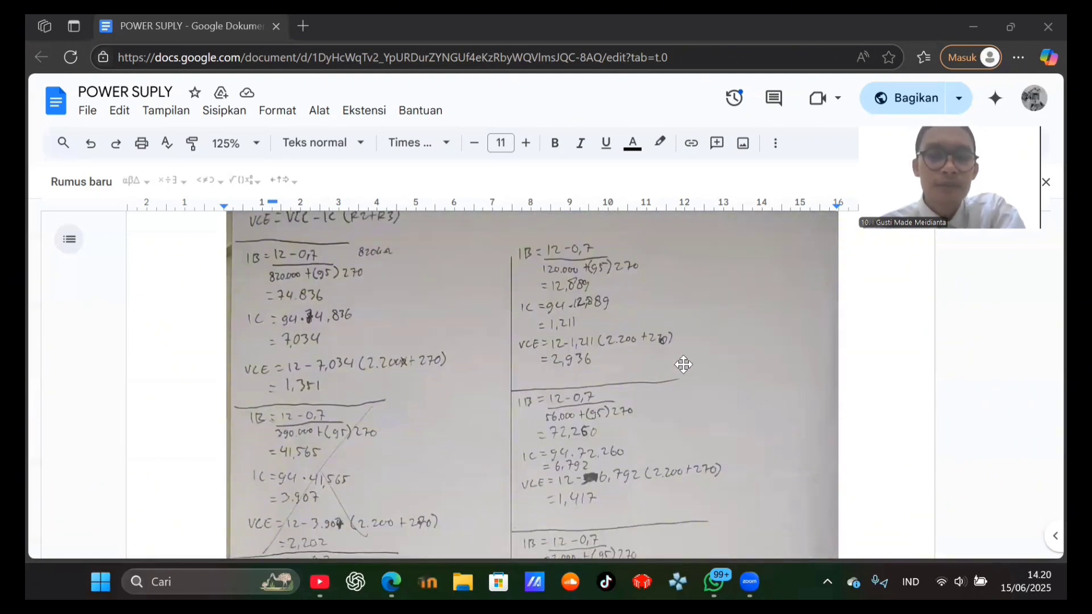
scroll(691, 327, down, 2)
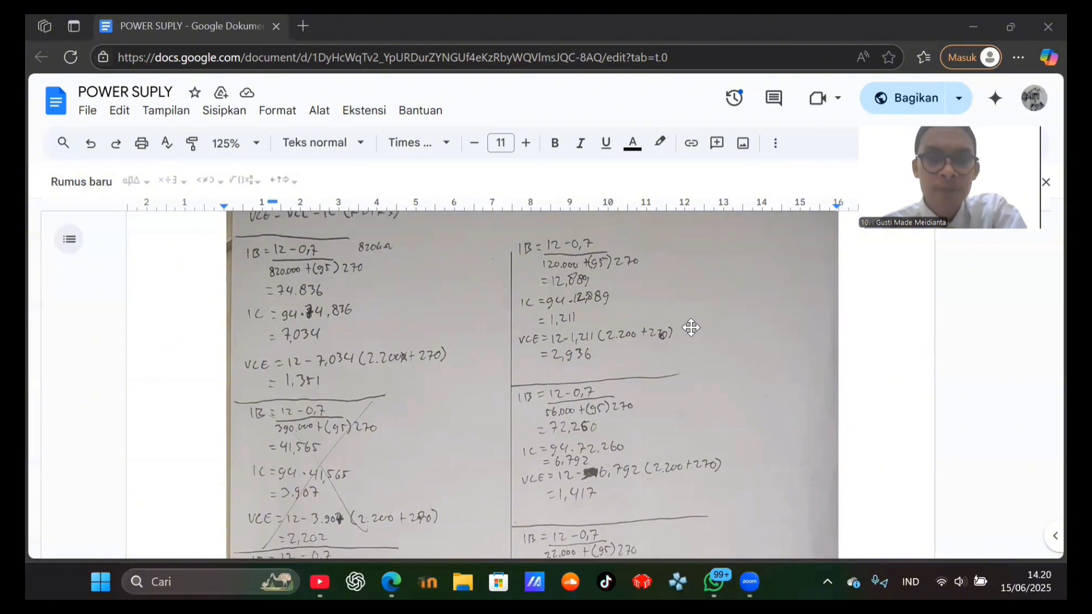
scroll(750, 338, down, 3)
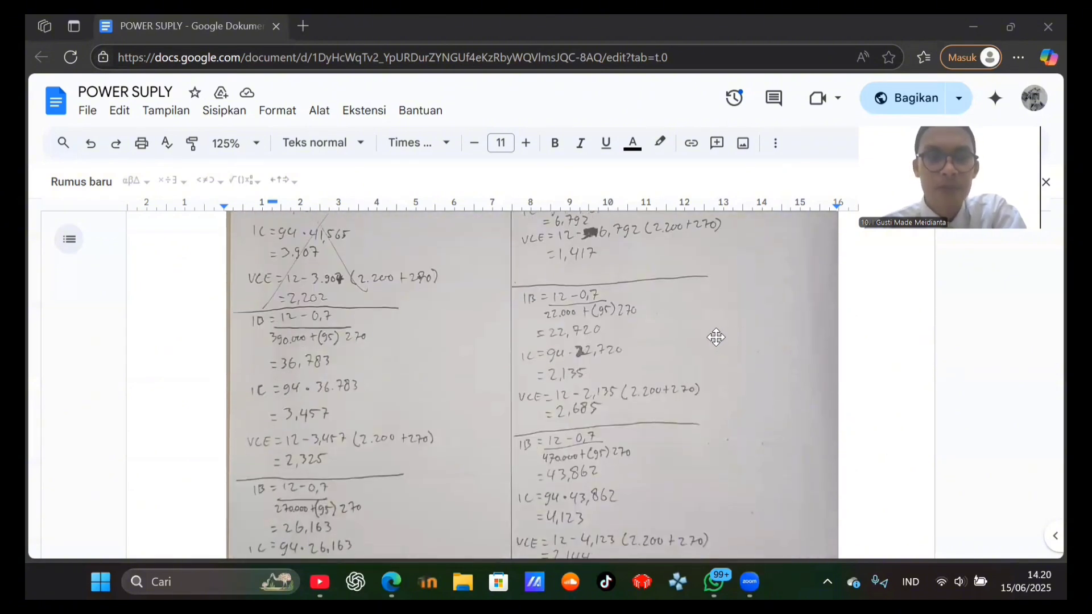
scroll(690, 343, down, 2)
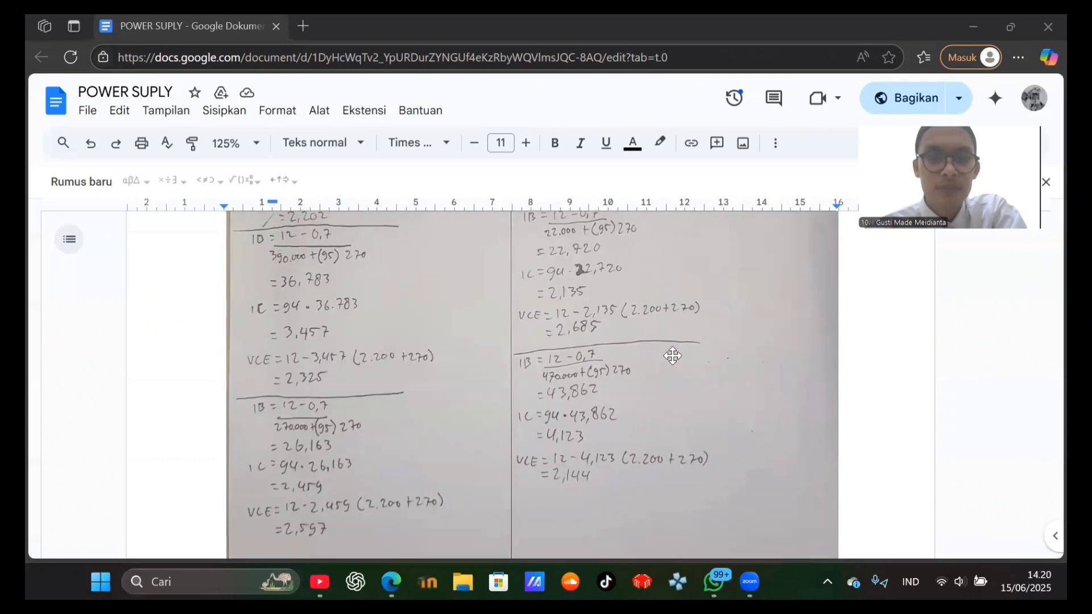